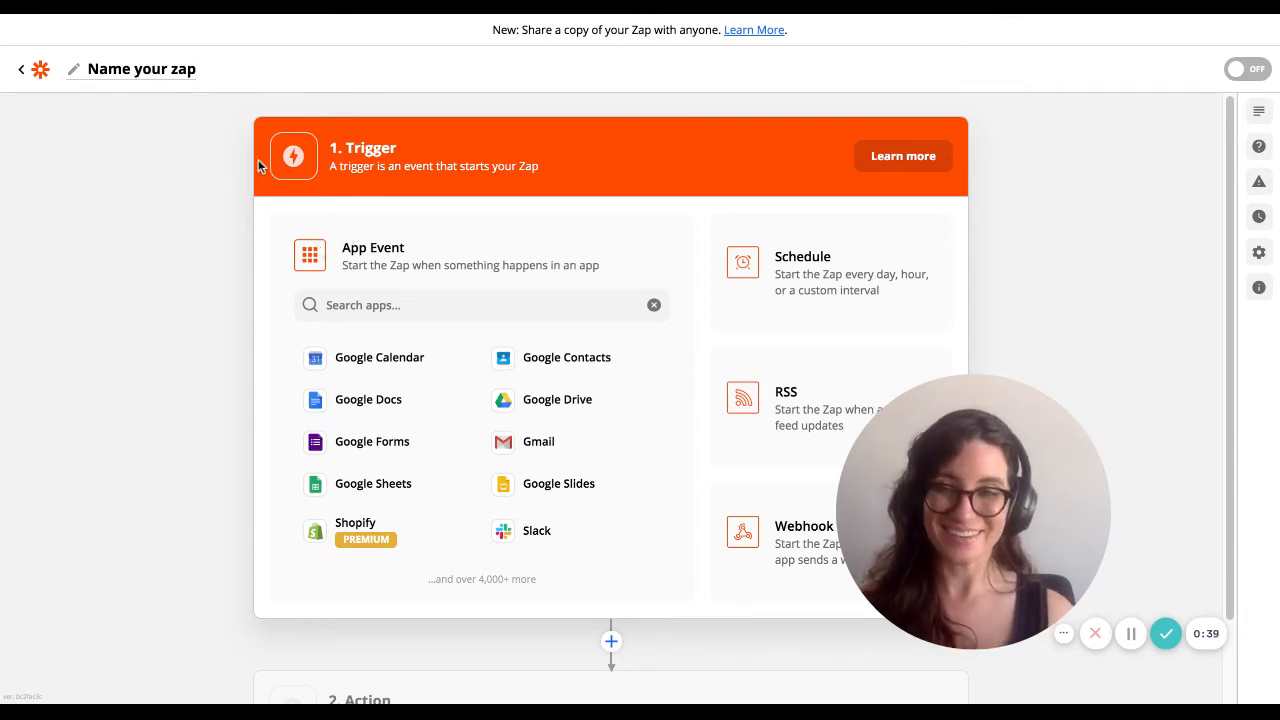
# - Name the Zap "Tracks affiliate coupons"
pyautogui.click(186, 78)
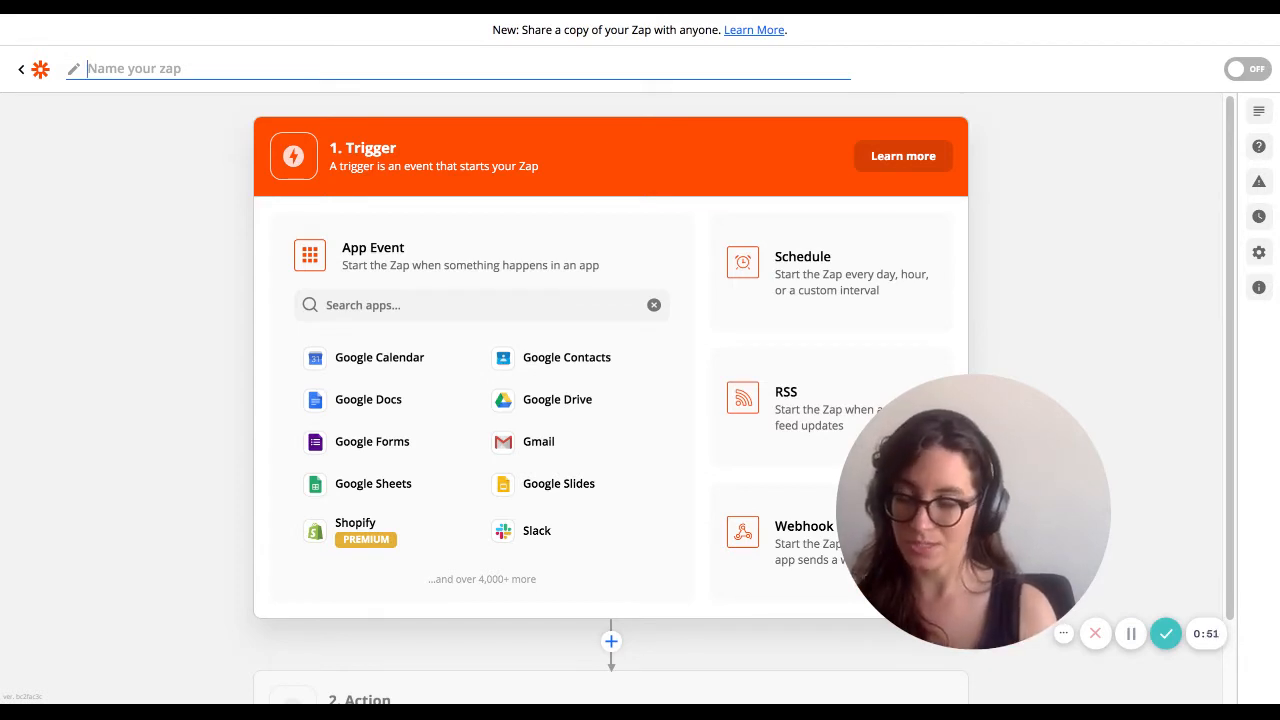
pyautogui.write('Tracks co')
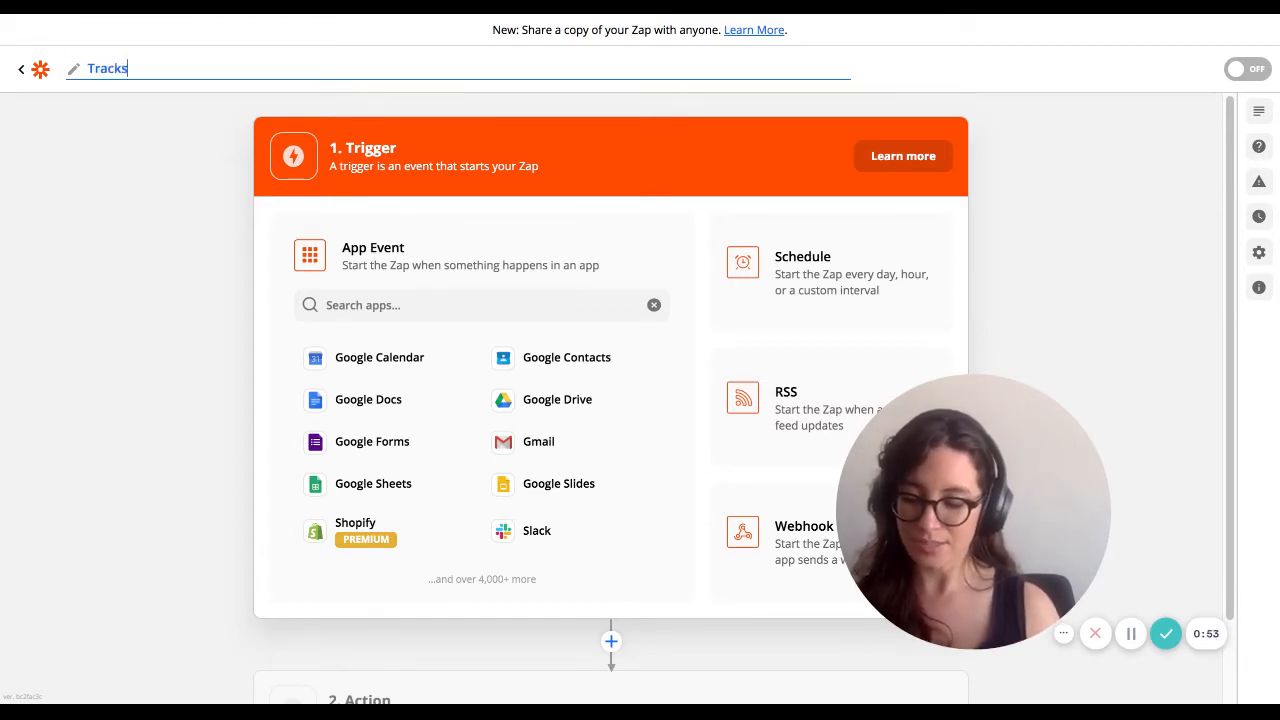
pyautogui.press('BackSpace')
pyautogui.press('BackSpace')
pyautogui.write('af')
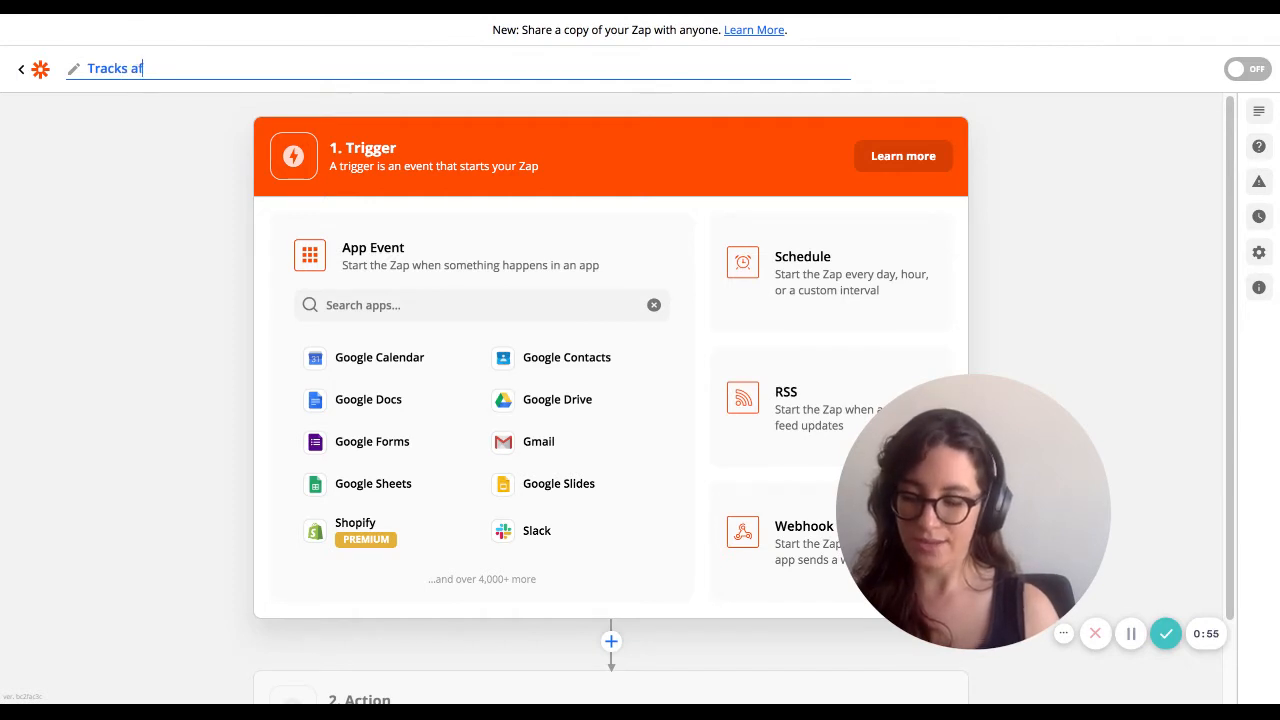
pyautogui.write('filiate coupons')
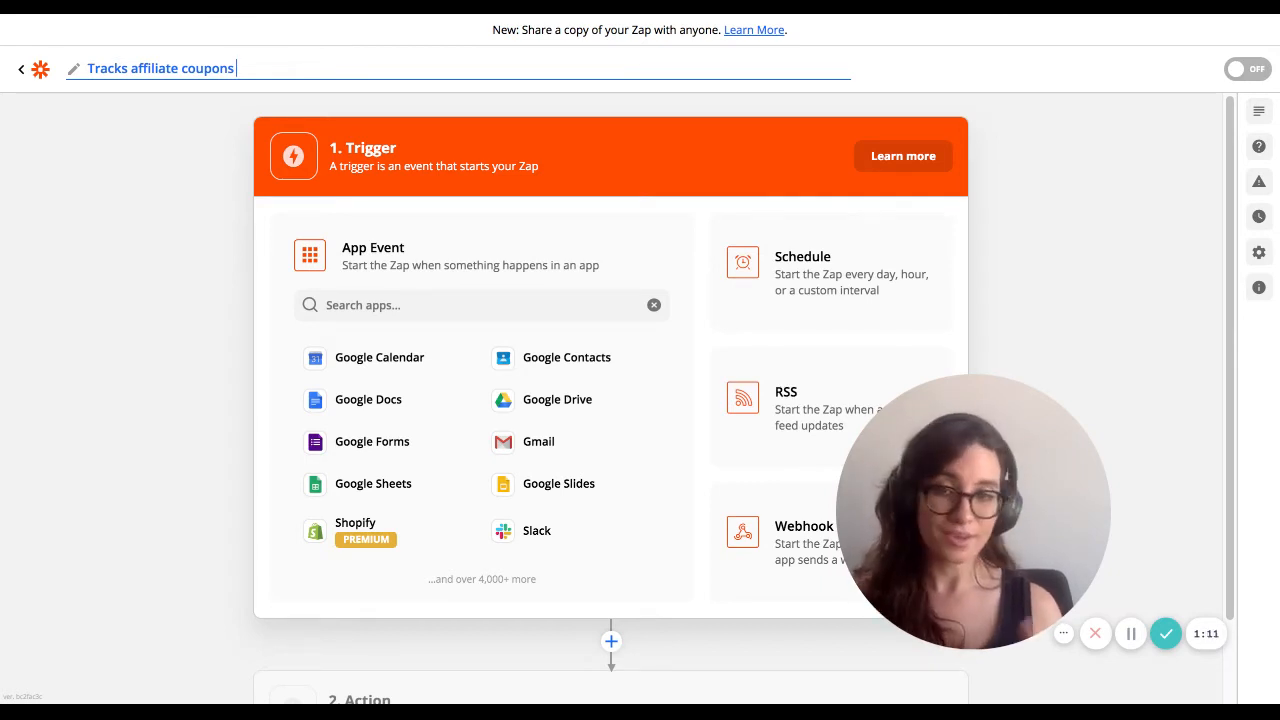
# - Set the trigger app to MoonClerk with New Payment as the trigger event
pyautogui.click(423, 302)
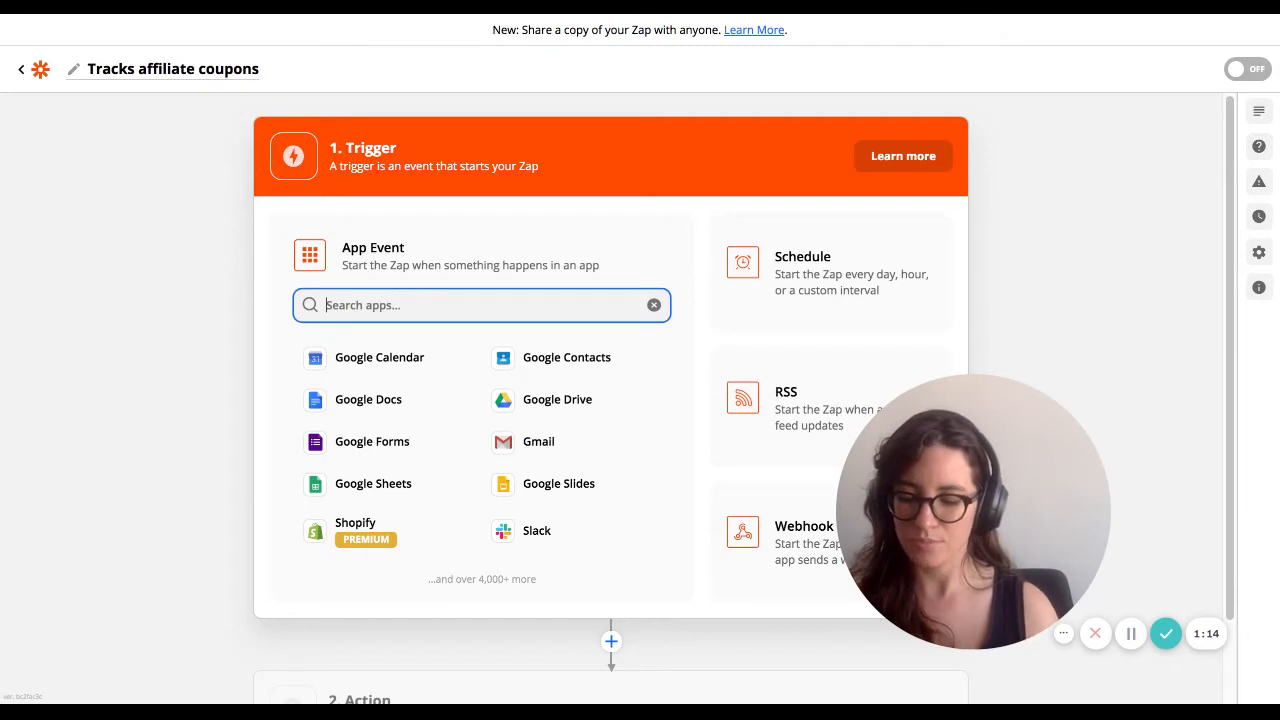
pyautogui.write('Moonclerk')
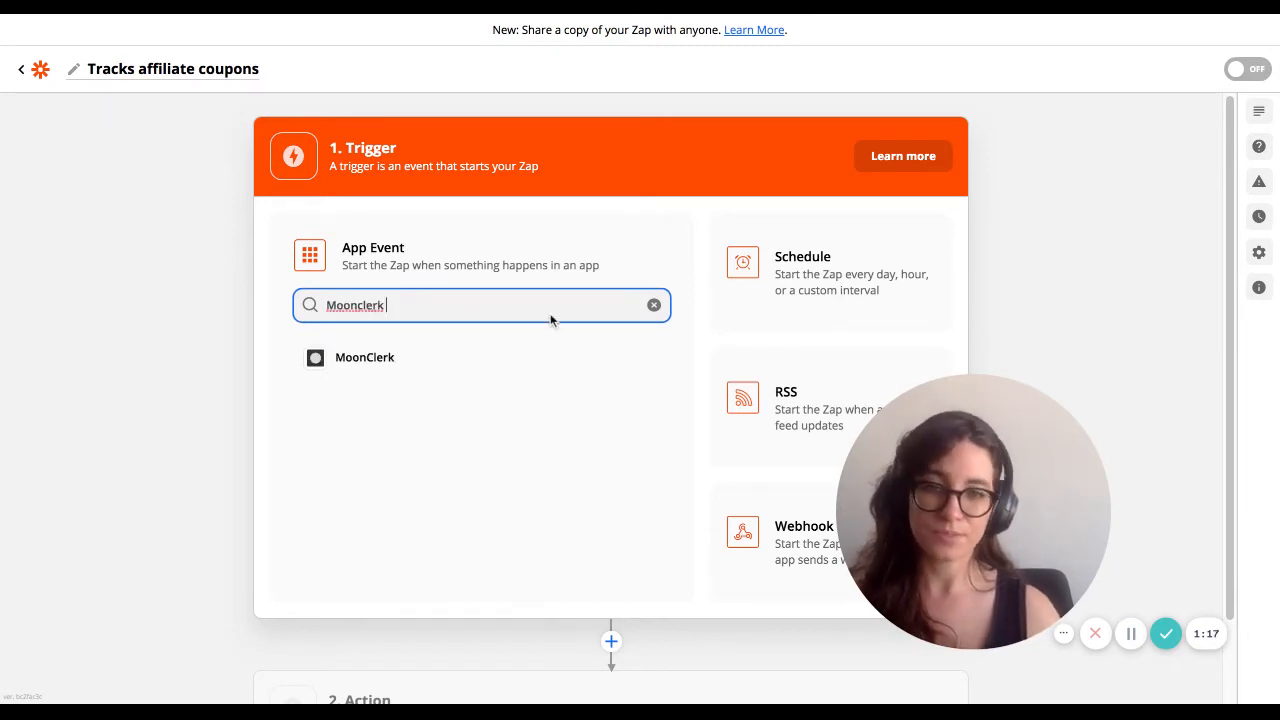
pyautogui.click(366, 366)
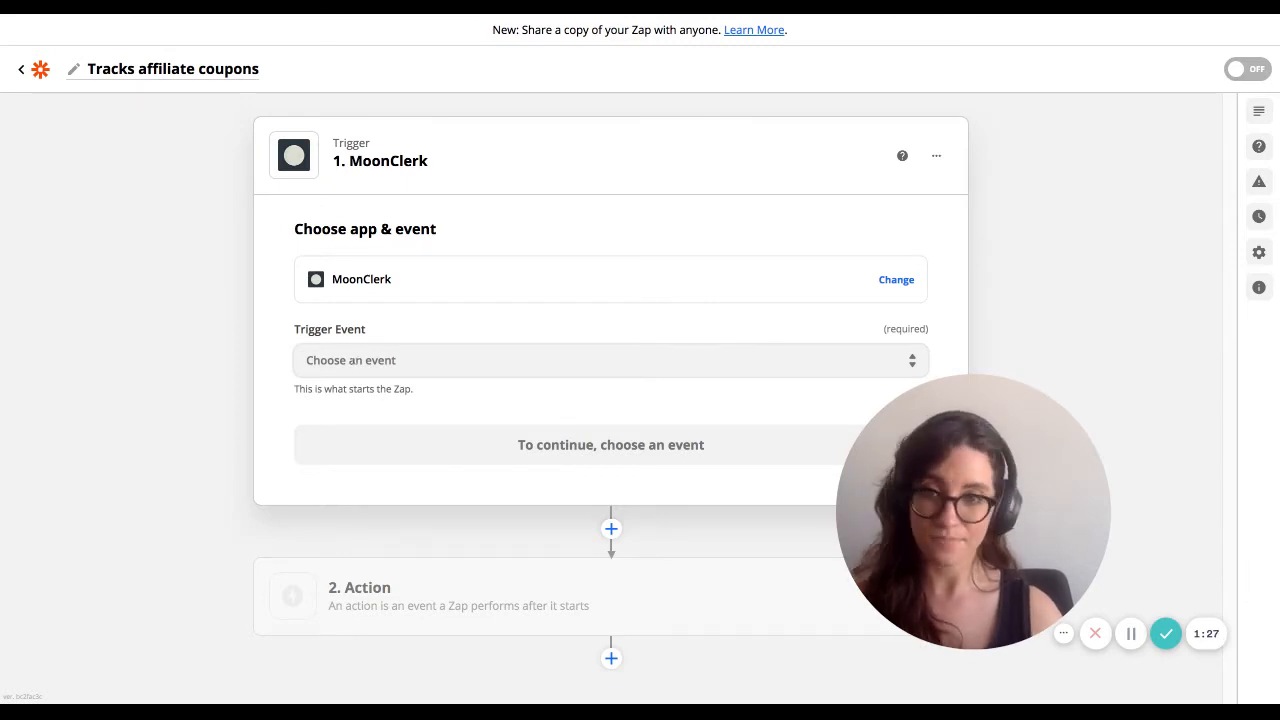
pyautogui.click(390, 356)
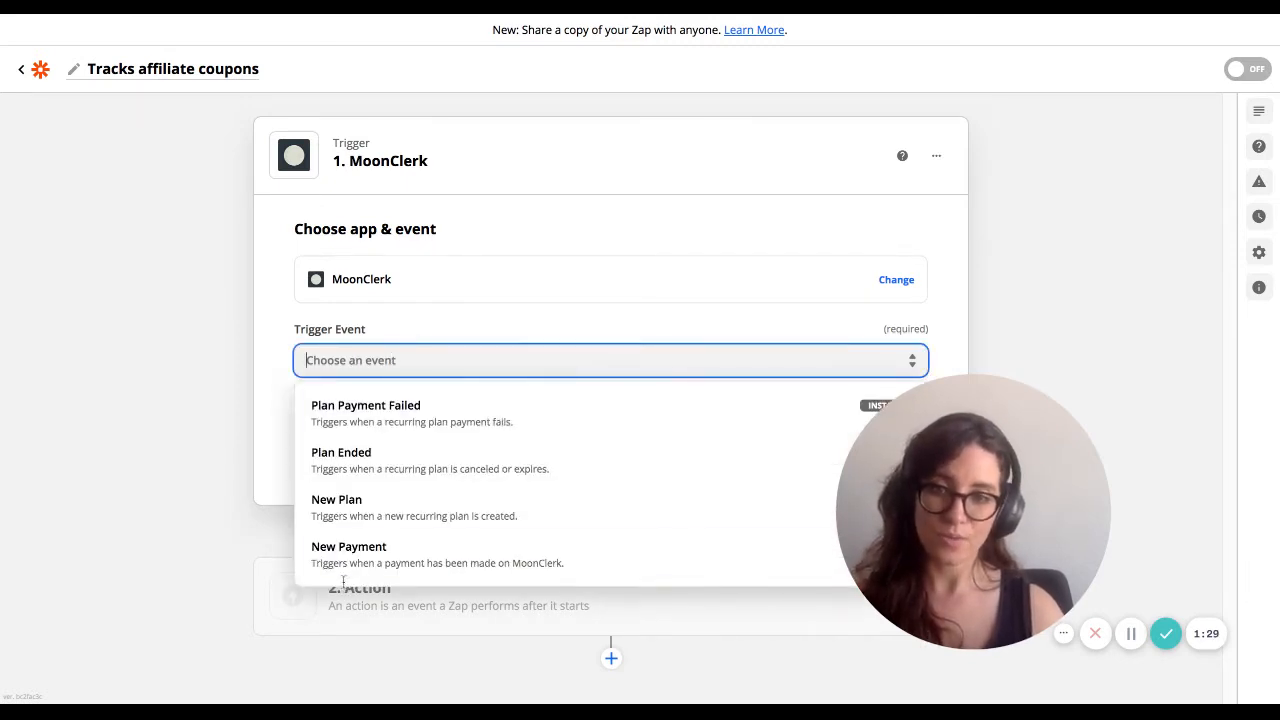
pyautogui.click(365, 555)
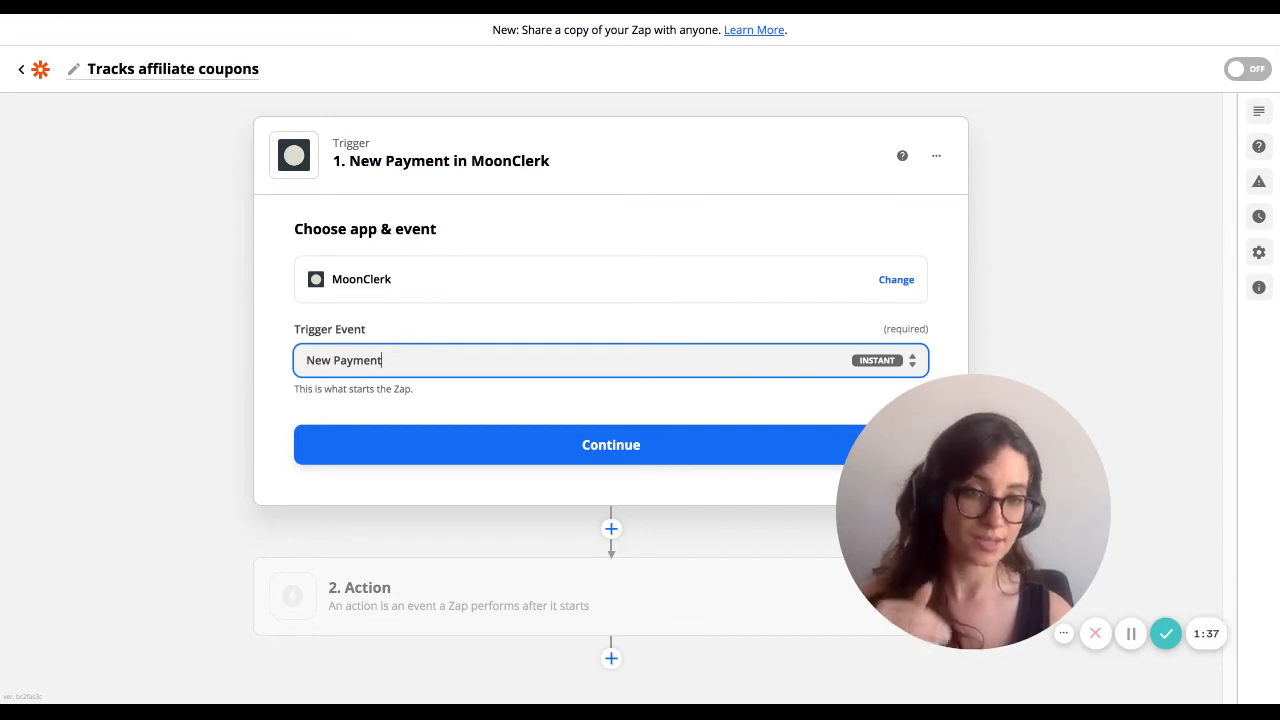
pyautogui.click(552, 446)
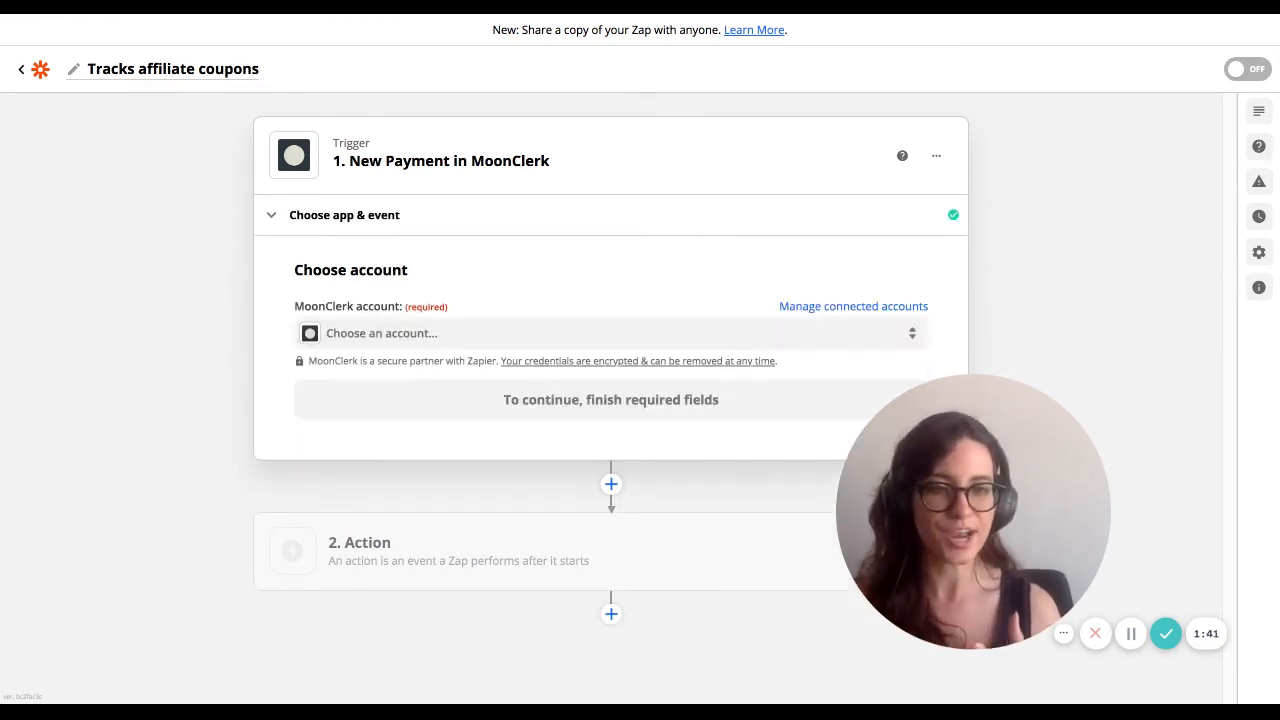
# - Use the already connected MoonClerk account for the trigger and choose MyPayment Form as its payment form
pyautogui.click(521, 338)
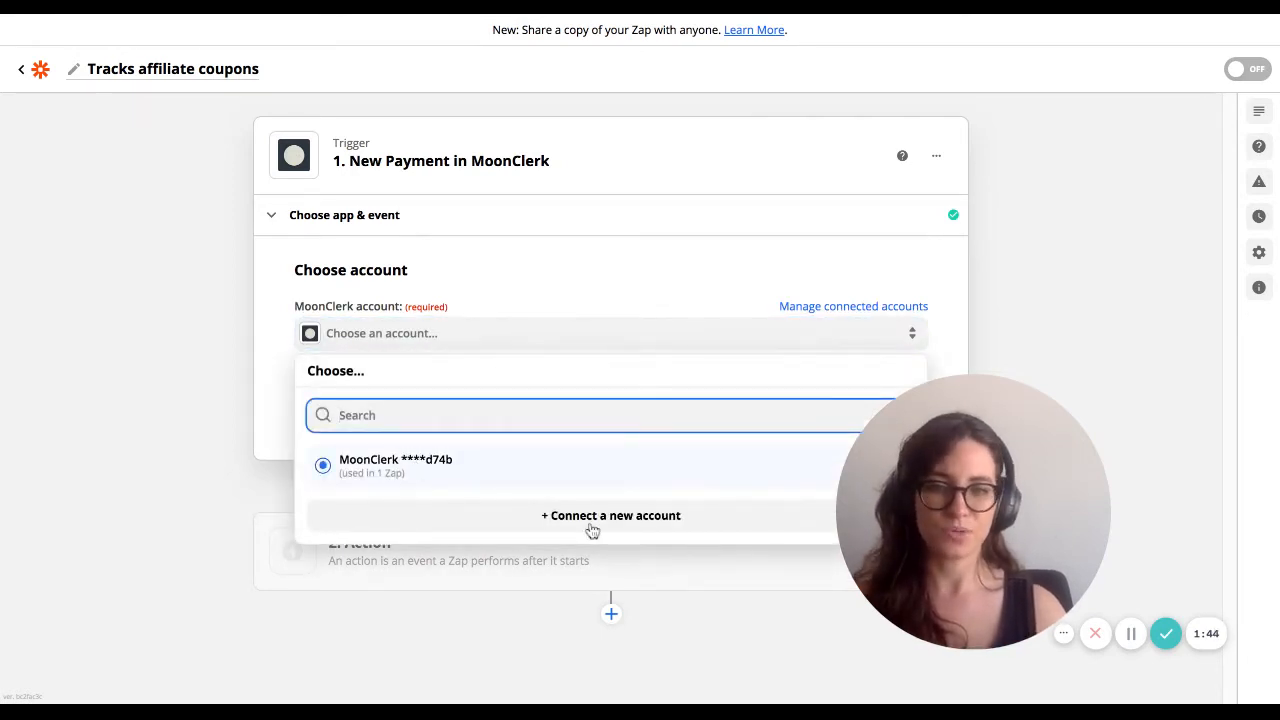
pyautogui.click(382, 459)
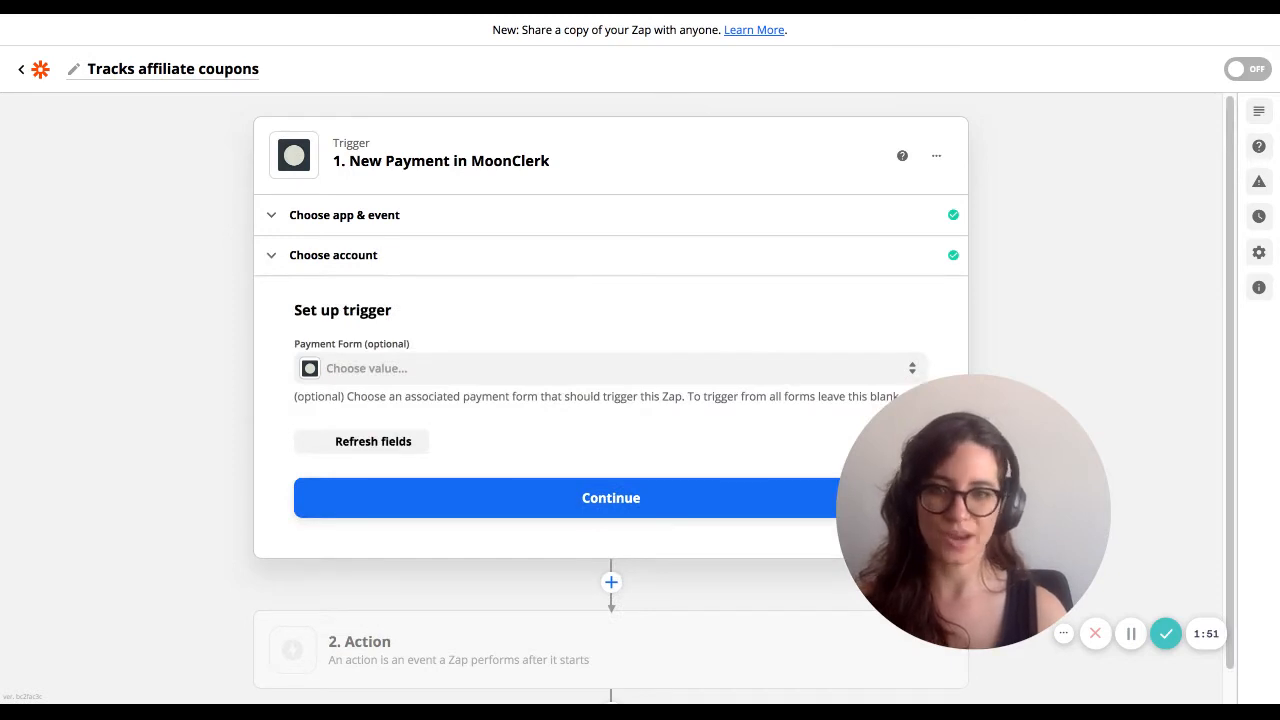
pyautogui.click(530, 376)
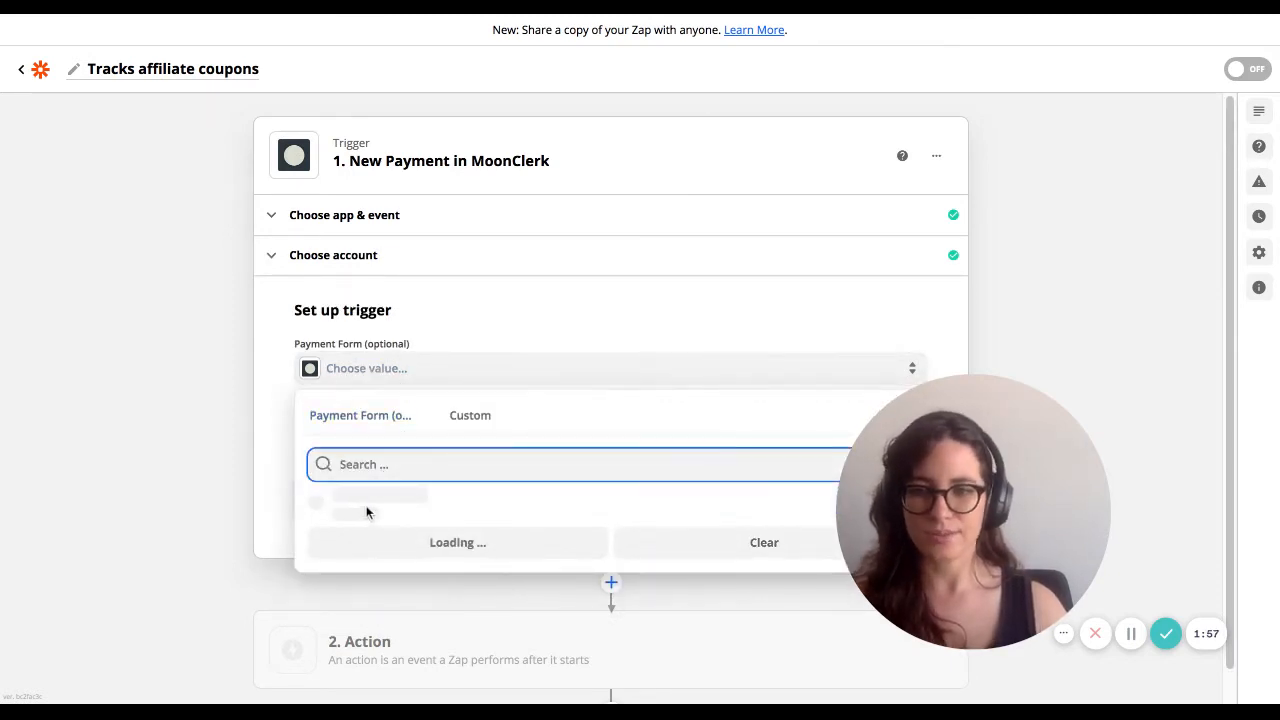
pyautogui.click(427, 509)
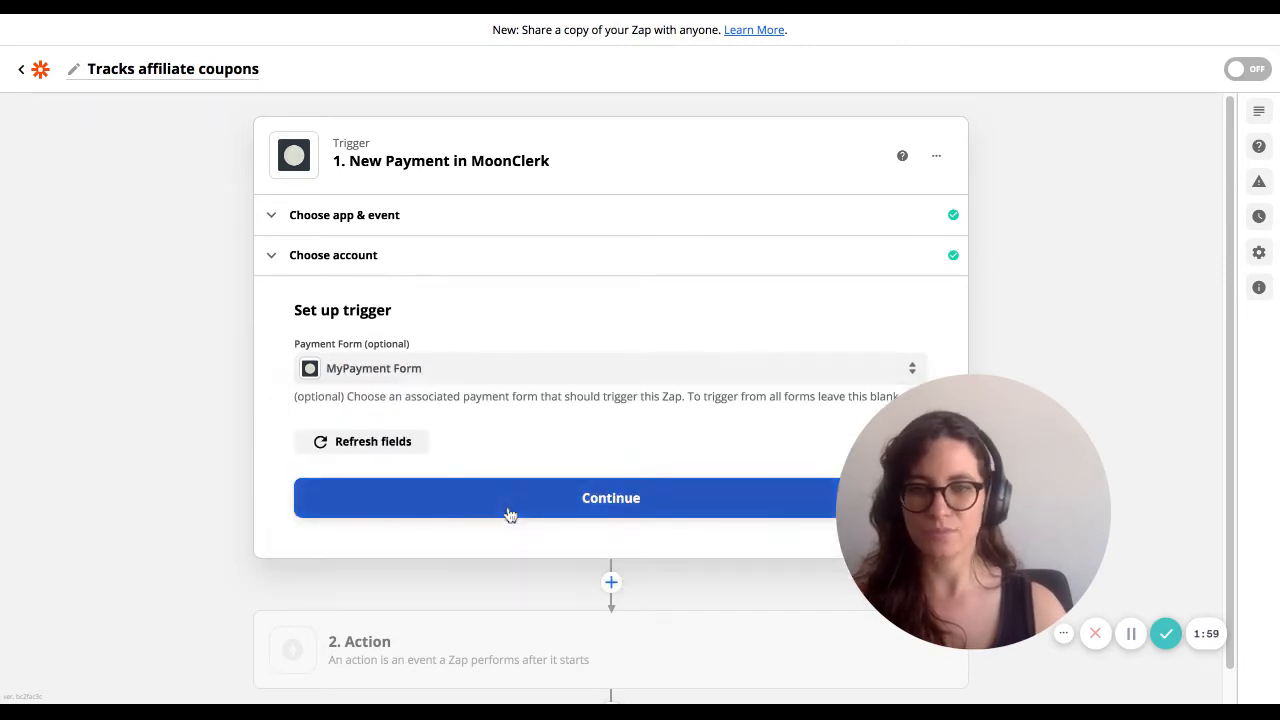
pyautogui.click(610, 505)
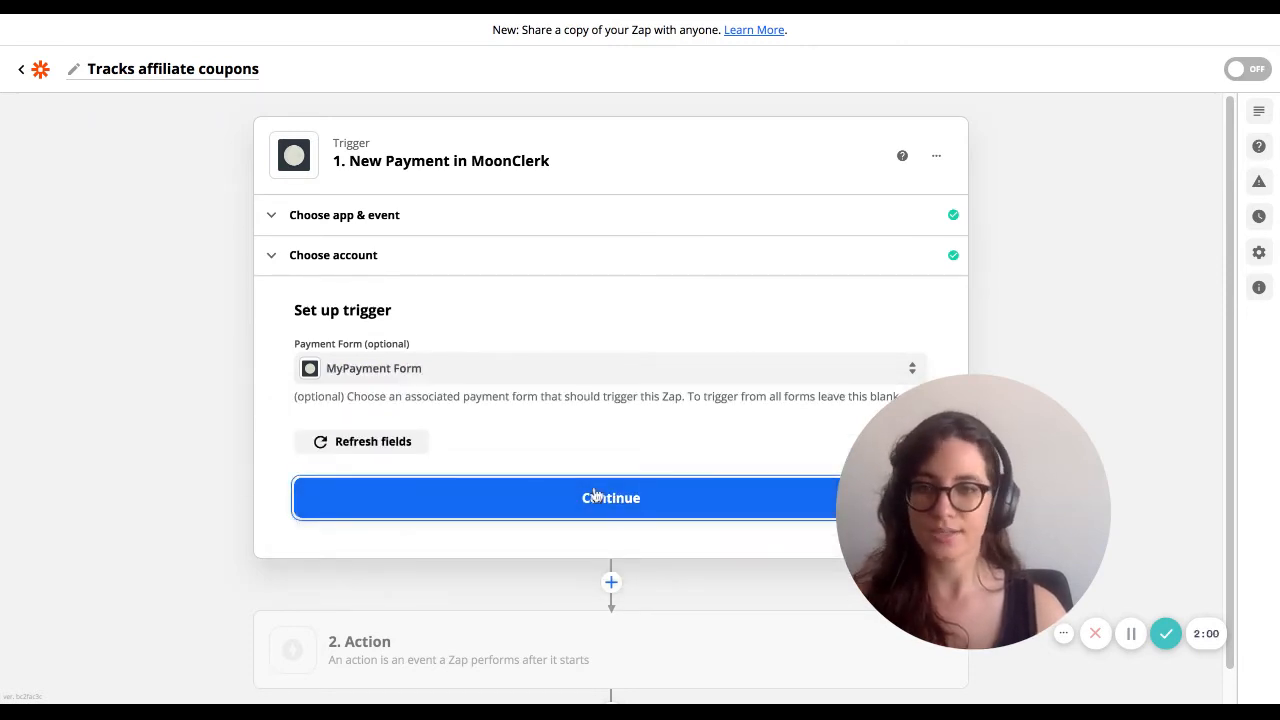
pyautogui.click(580, 485)
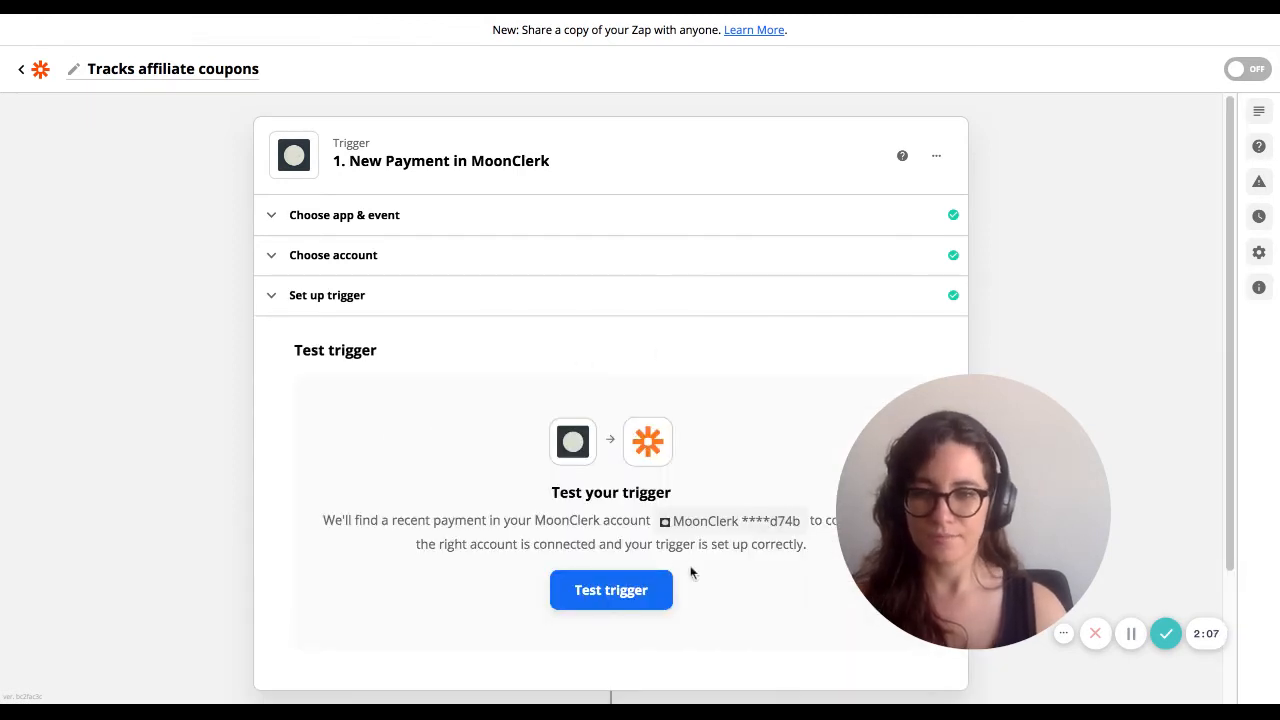
# - Test the MoonClerk New Payment trigger
pyautogui.scroll(-1, 618, 575)
pyautogui.click(621, 563)
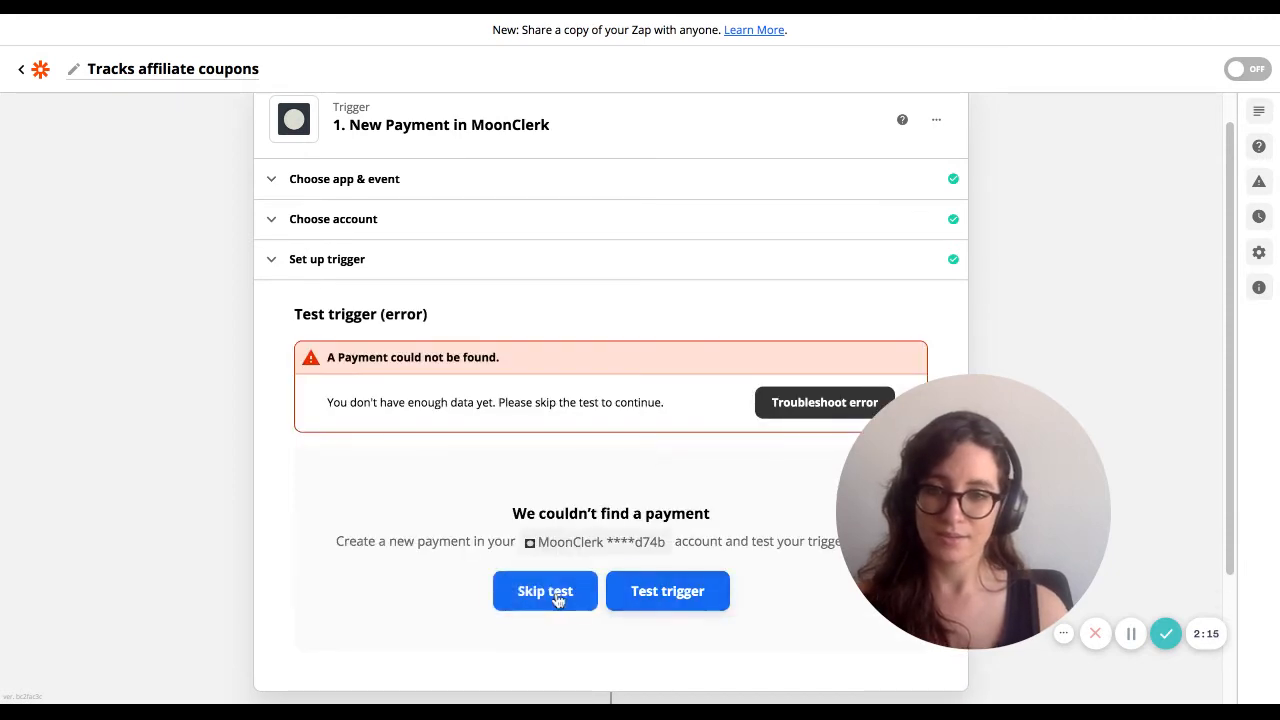
pyautogui.click(663, 591)
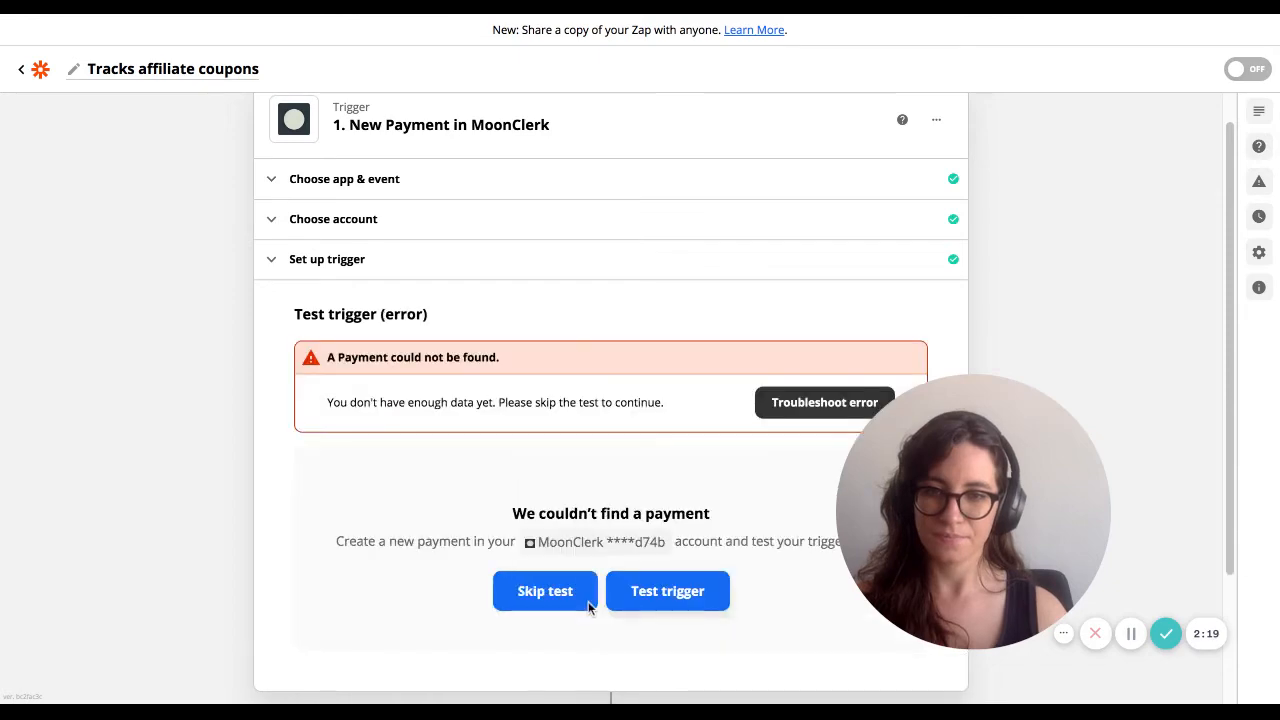
# - Skip the trigger test and continue to the action with the example payment data
pyautogui.scroll(-3, 590, 598)
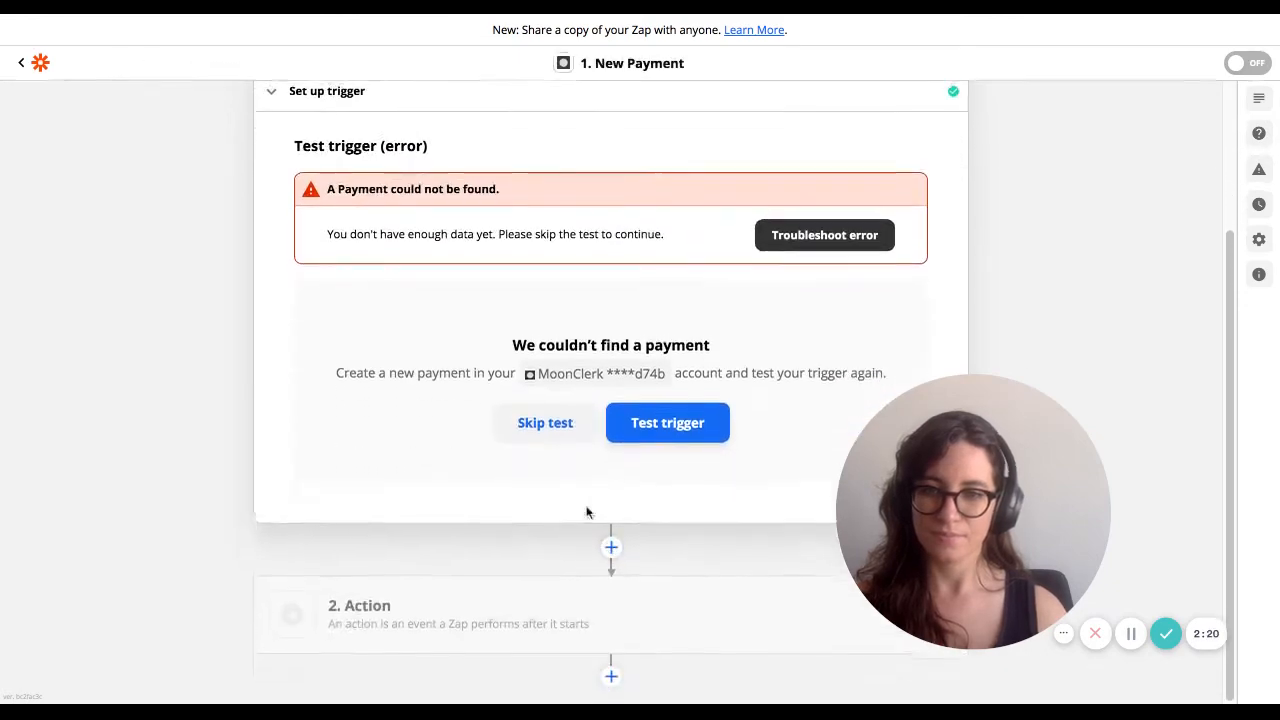
pyautogui.click(562, 420)
pyautogui.click(679, 421)
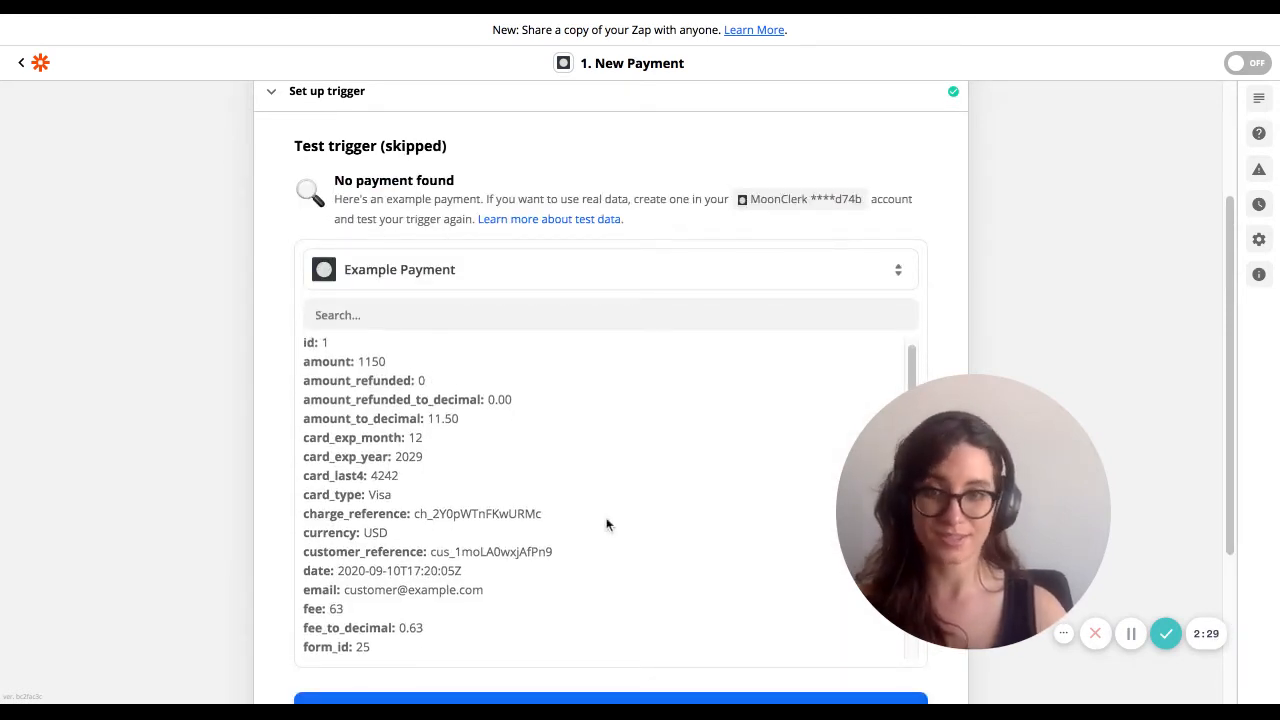
pyautogui.scroll(-1, 607, 520)
pyautogui.scroll(-2, 277, 427)
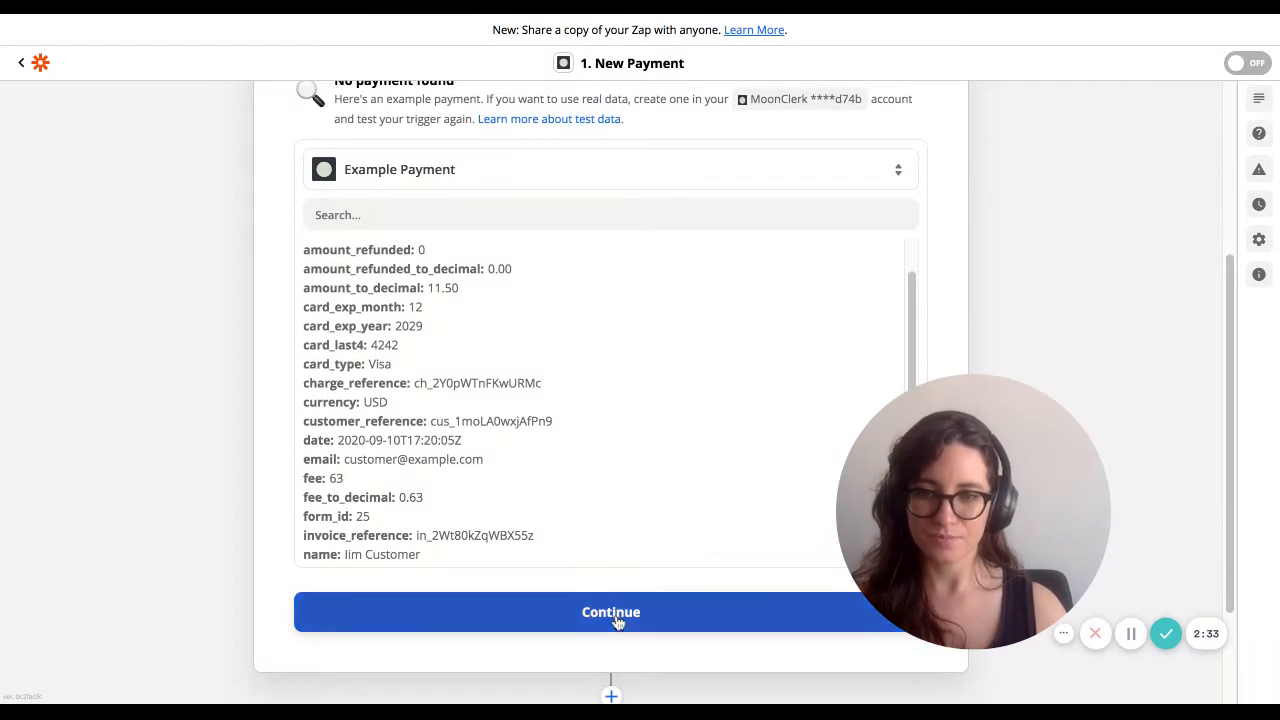
pyautogui.click(618, 620)
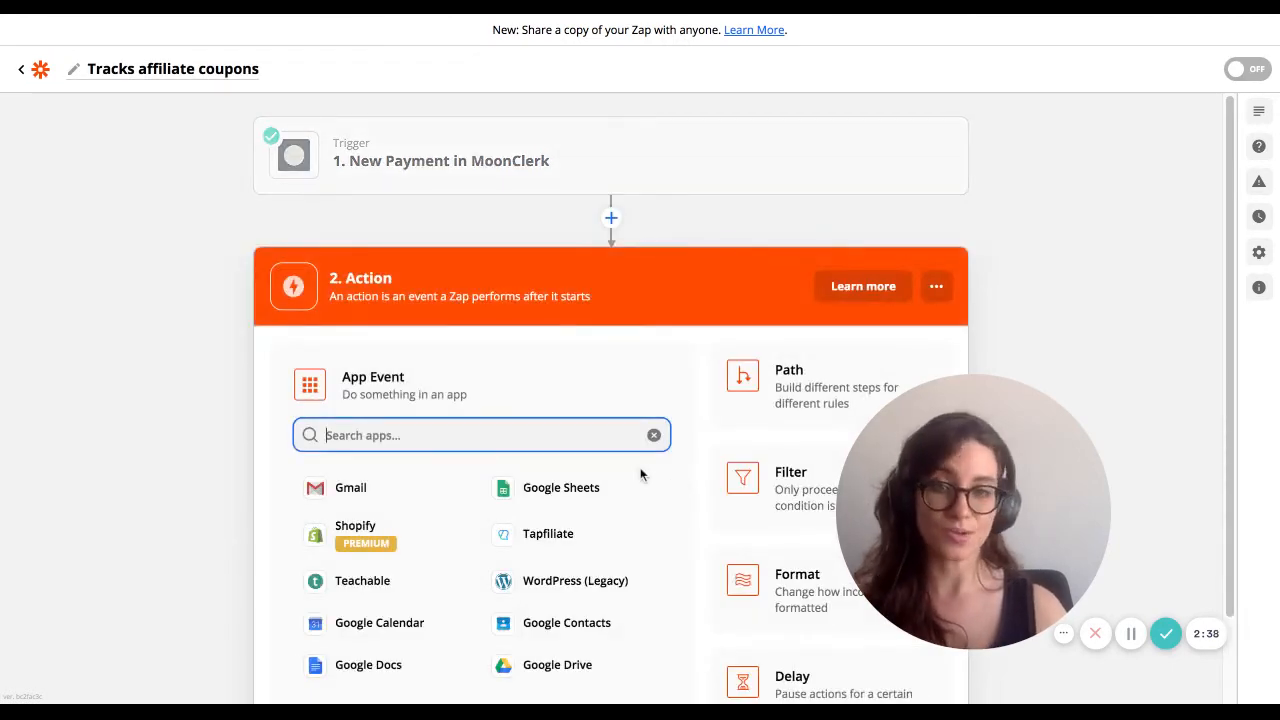
# - Set the action app to Tapfiliate with Create Conversion as the action event
pyautogui.click(564, 541)
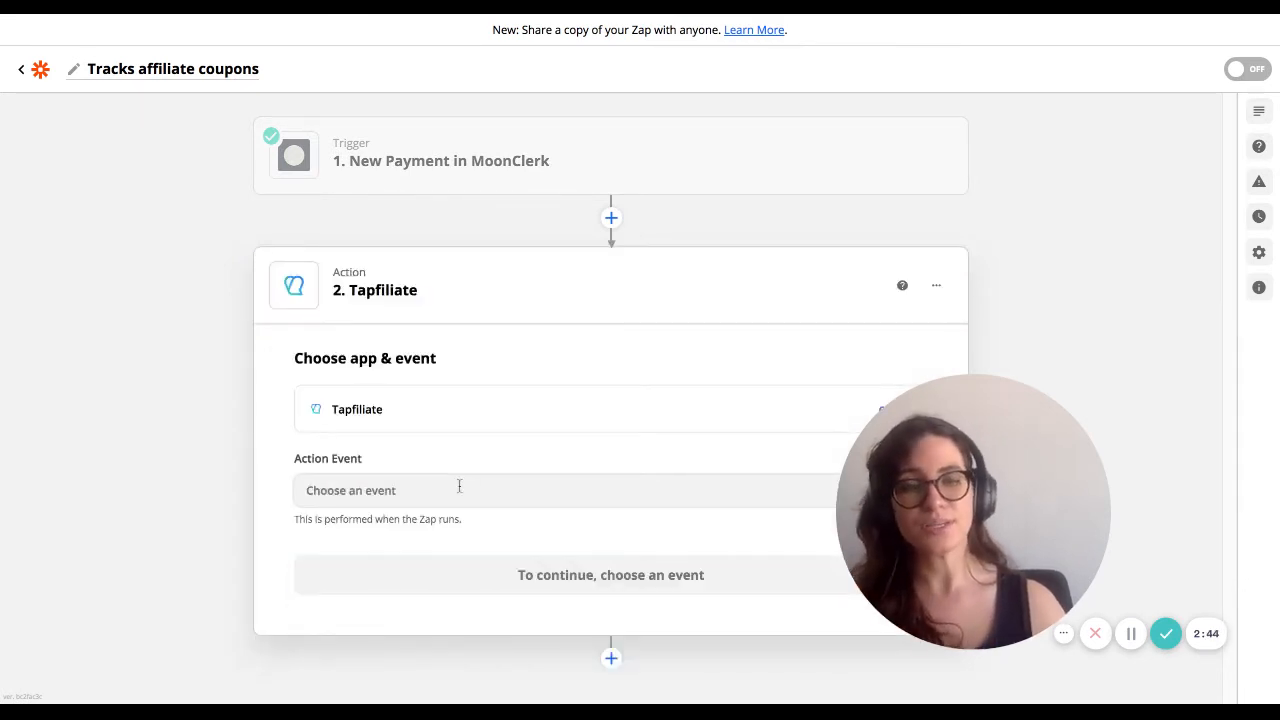
pyautogui.click(459, 486)
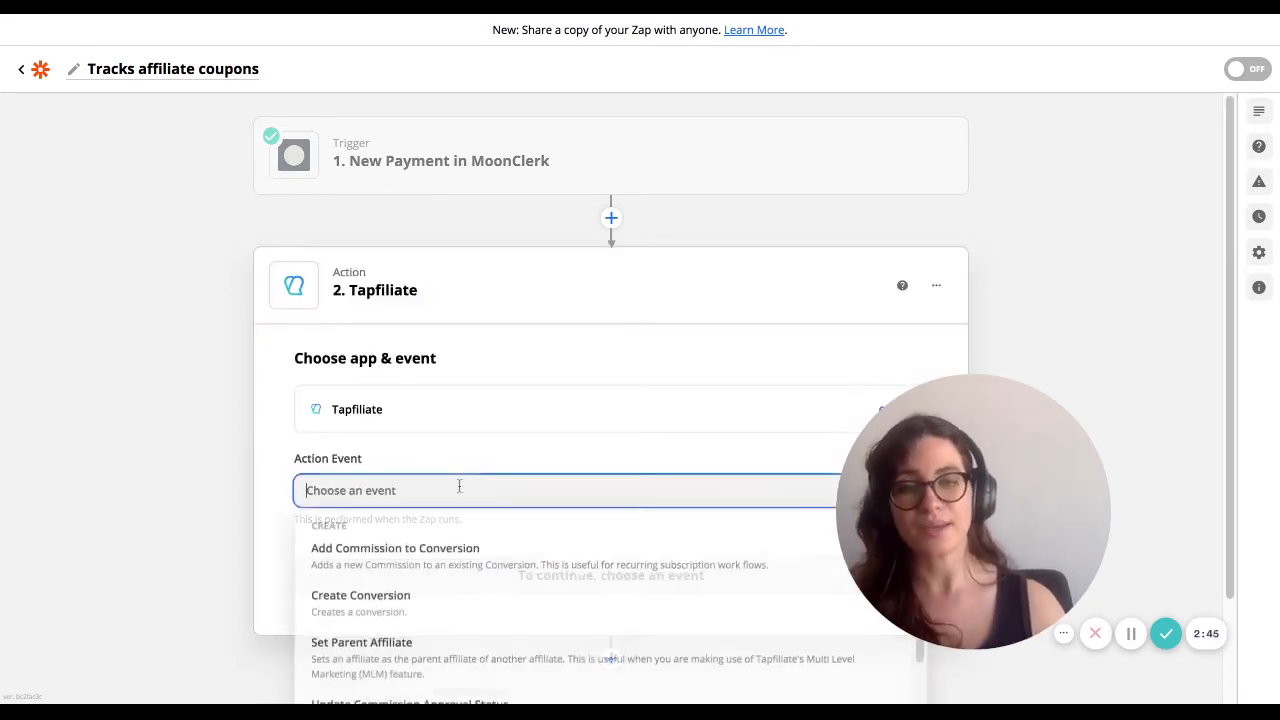
pyautogui.click(374, 606)
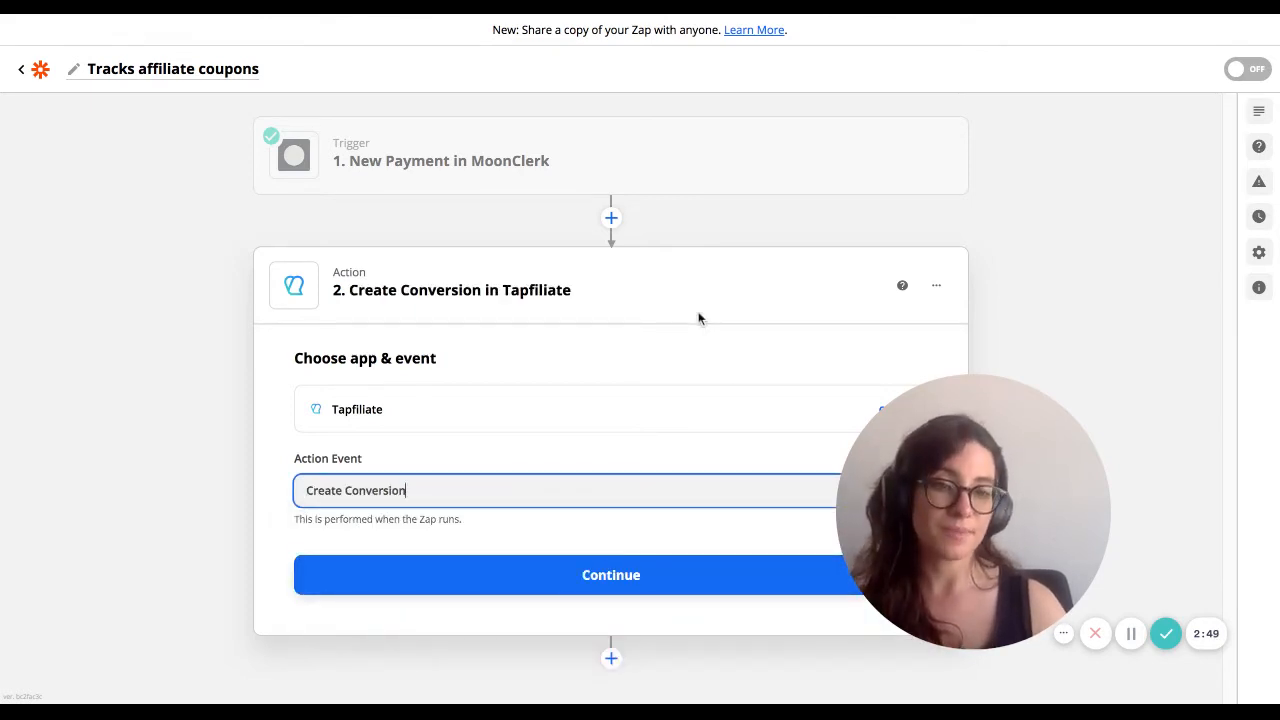
pyautogui.click(617, 576)
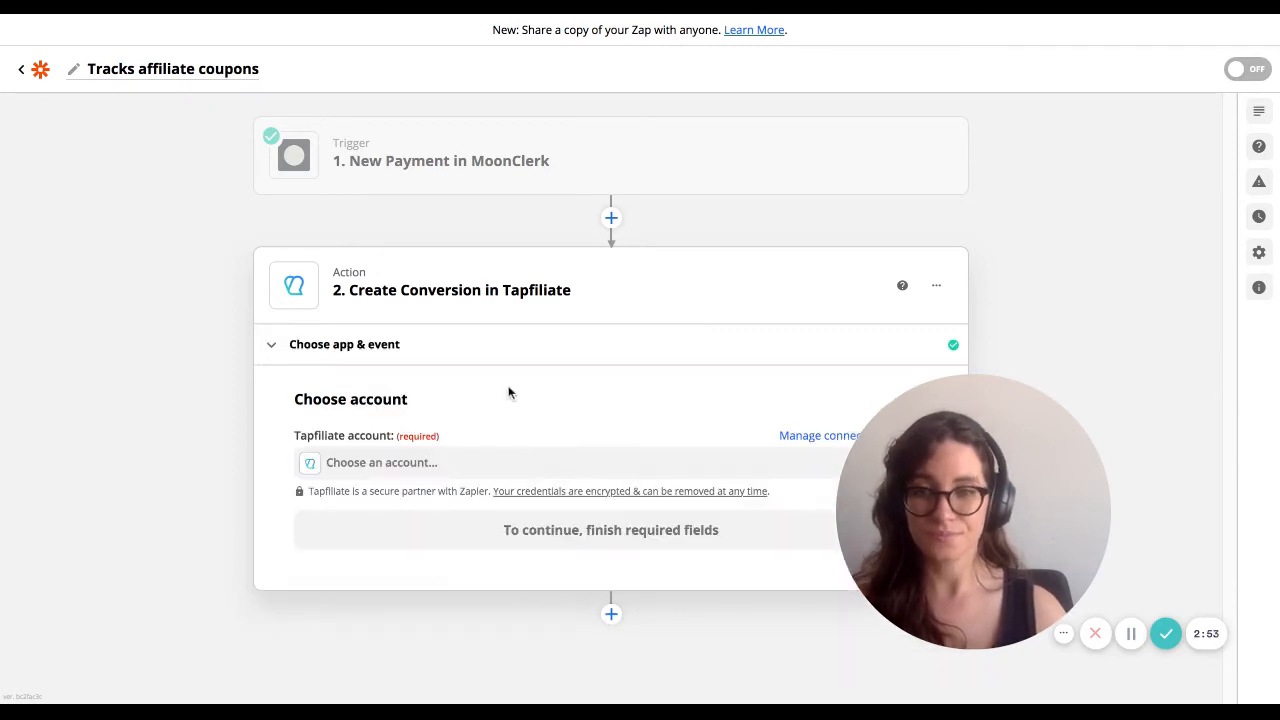
# - Select the existing Tapfiliate account for the action and proceed to the action setup
pyautogui.click(520, 466)
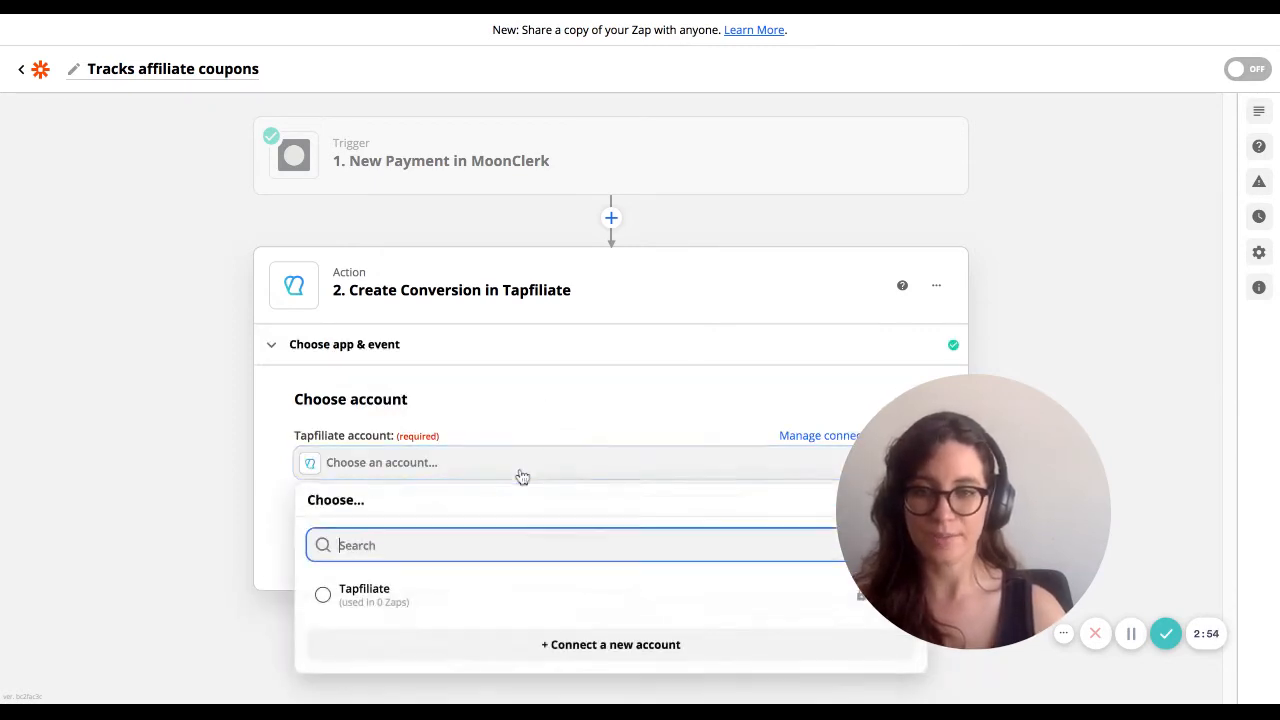
pyautogui.click(476, 591)
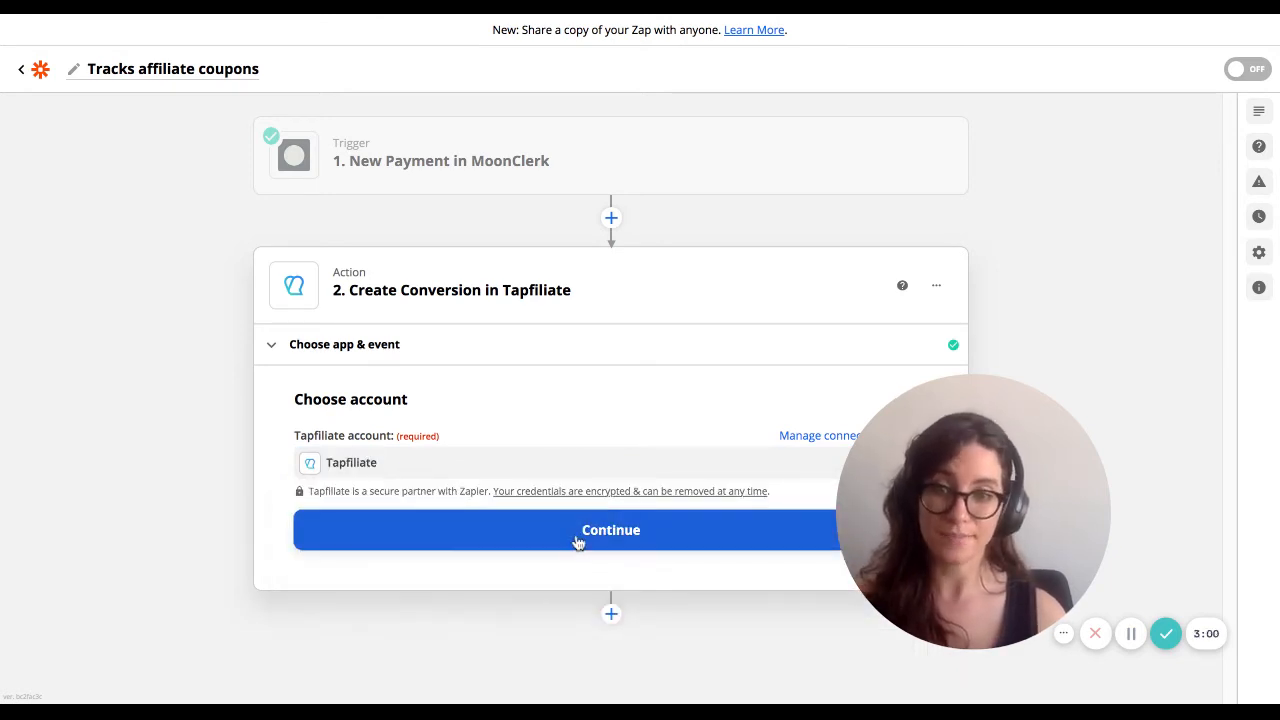
pyautogui.click(578, 541)
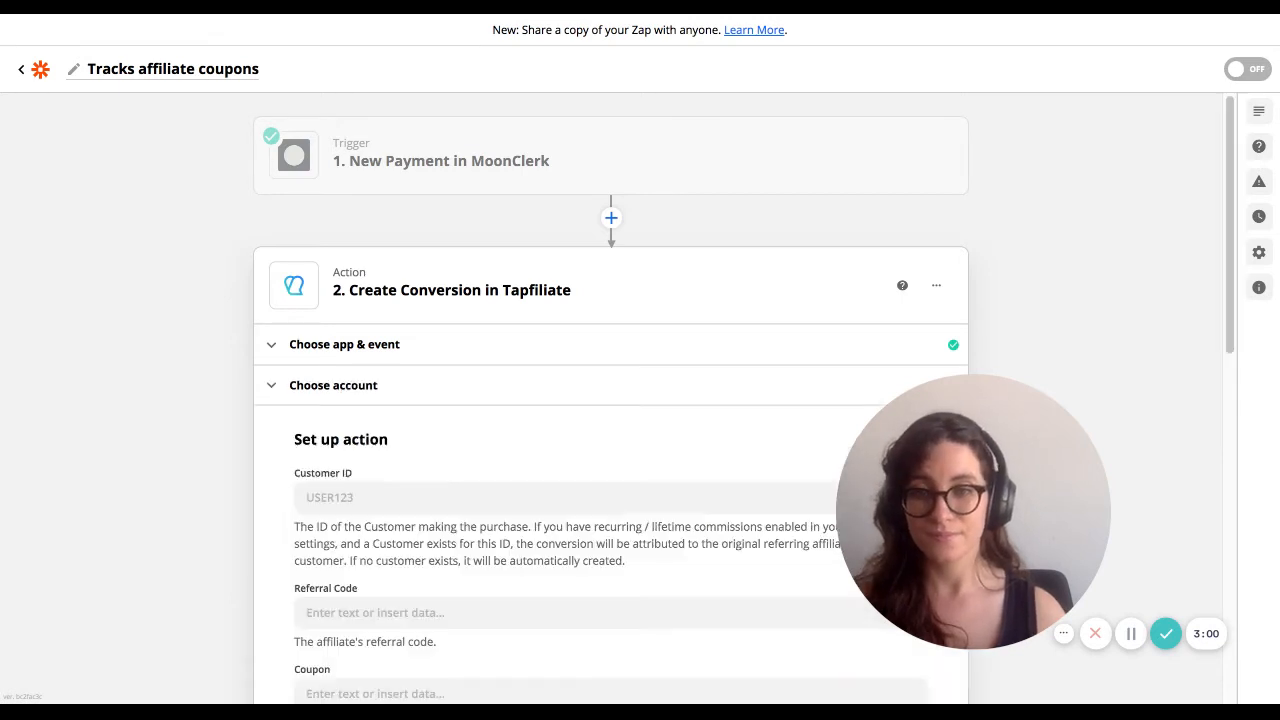
# - Map the conversion's Customer ID to the Customer Reference from the MoonClerk payment data
pyautogui.scroll(-1, 580, 510)
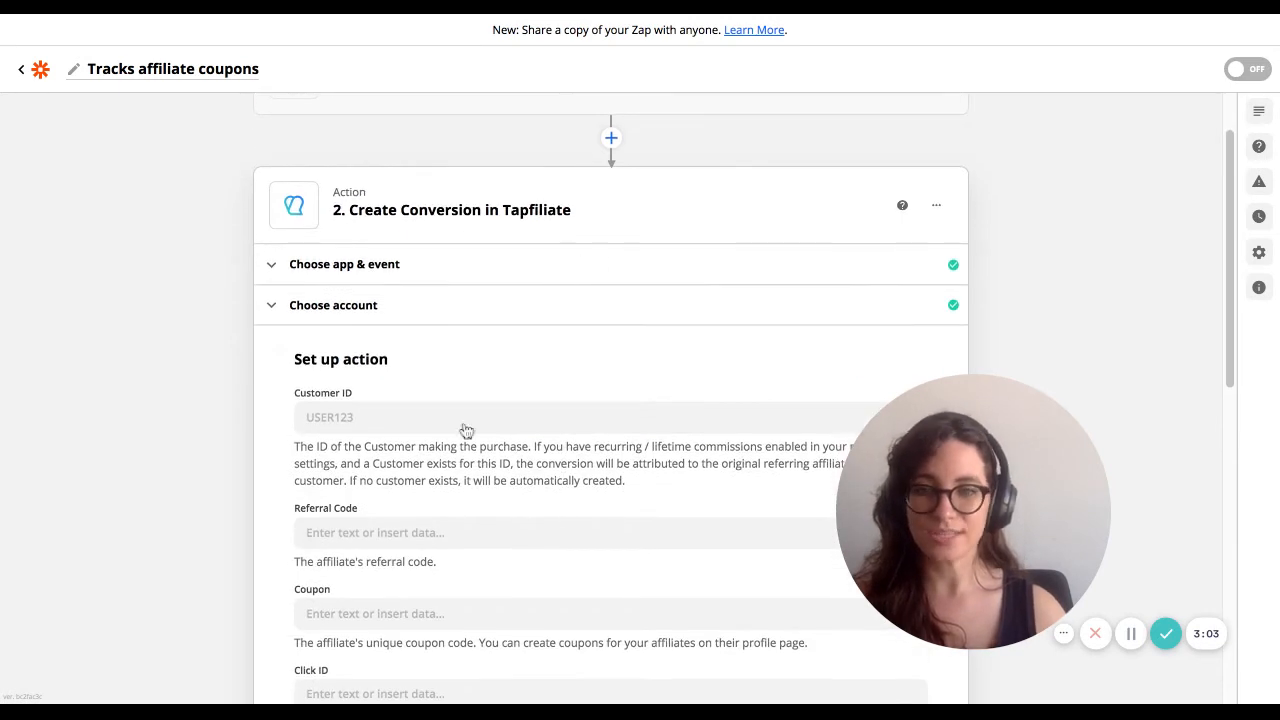
pyautogui.moveTo(985, 525)
pyautogui.moveTo(985, 525); pyautogui.dragTo(1048, 262)
pyautogui.scroll(-1, 796, 330)
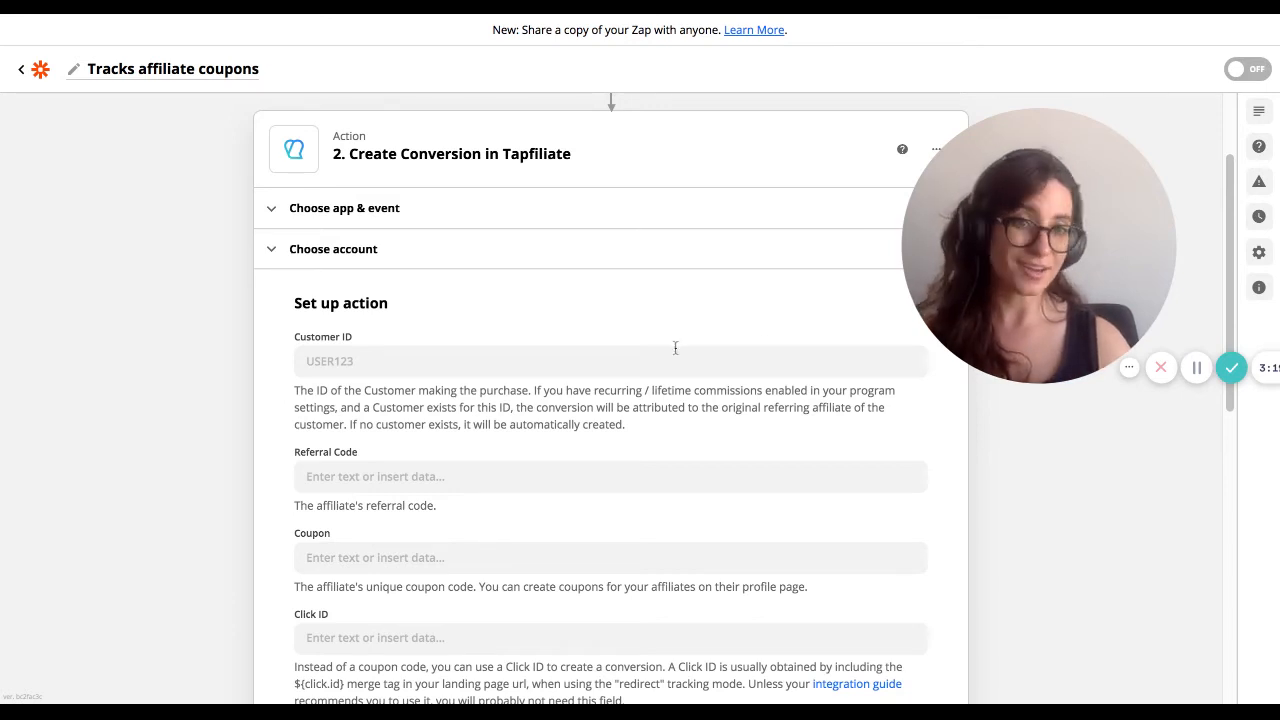
pyautogui.click(371, 363)
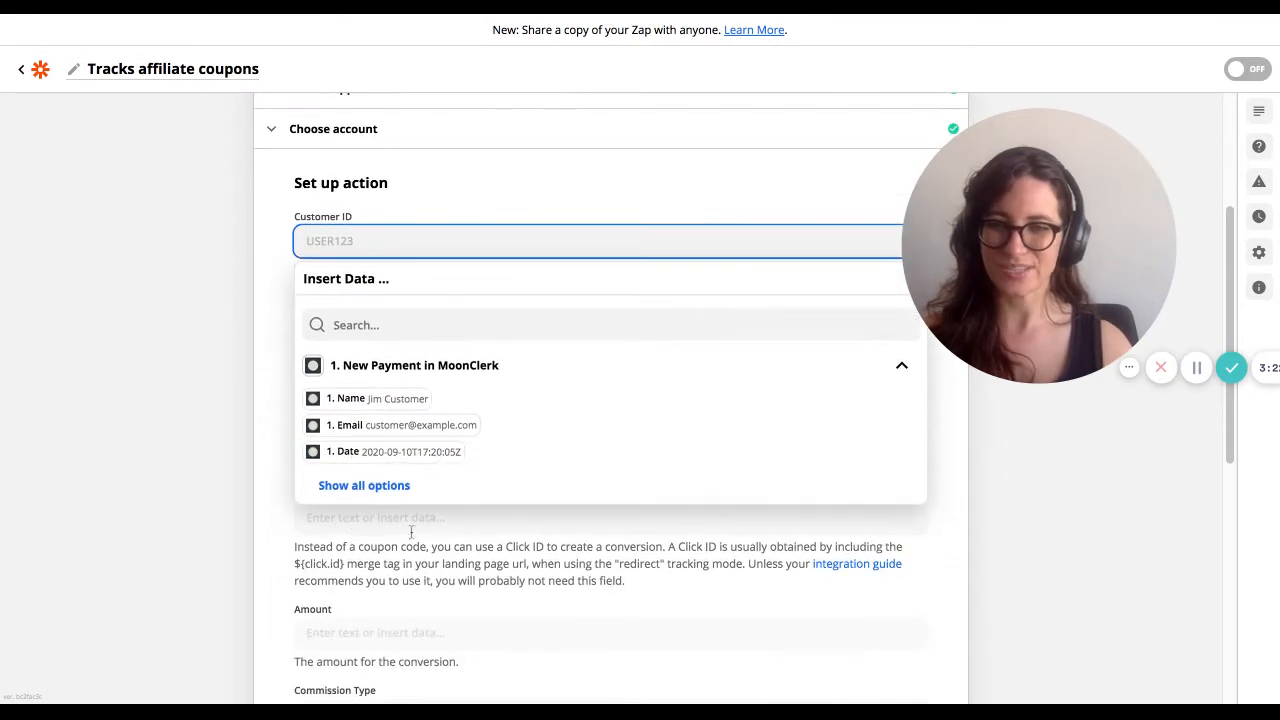
pyautogui.click(363, 478)
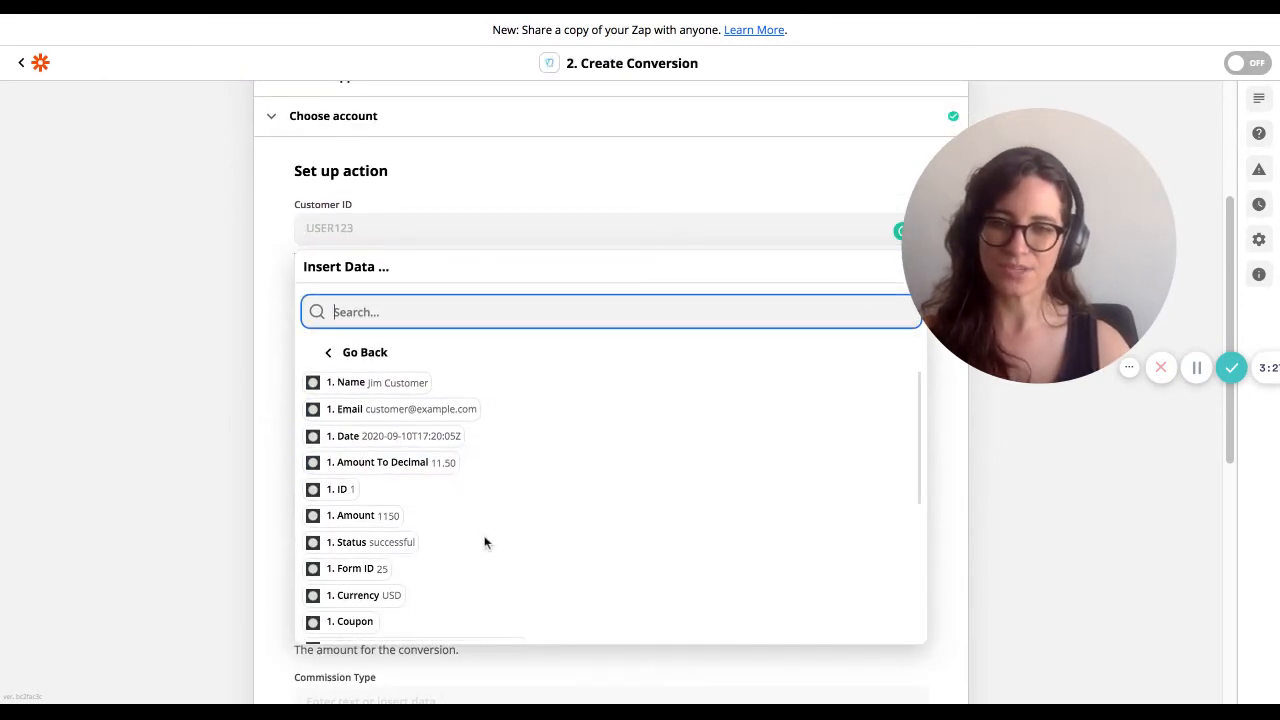
pyautogui.scroll(-2, 470, 535)
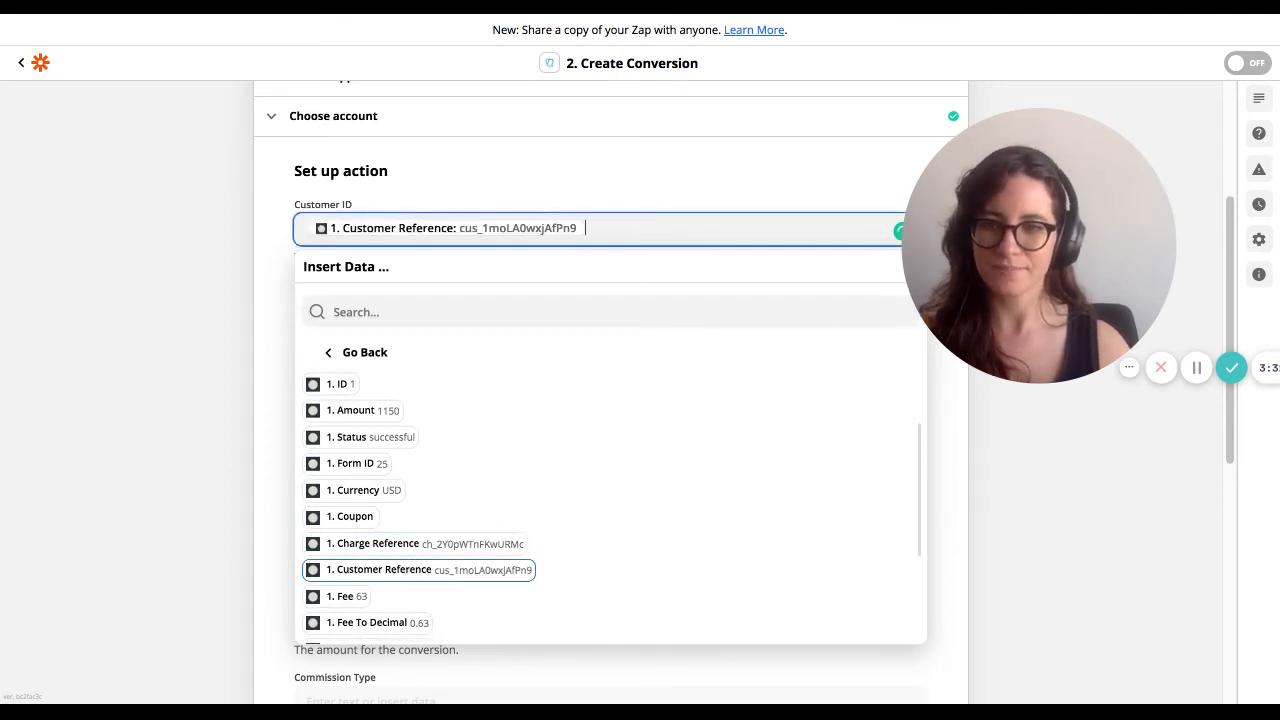
pyautogui.click(276, 325)
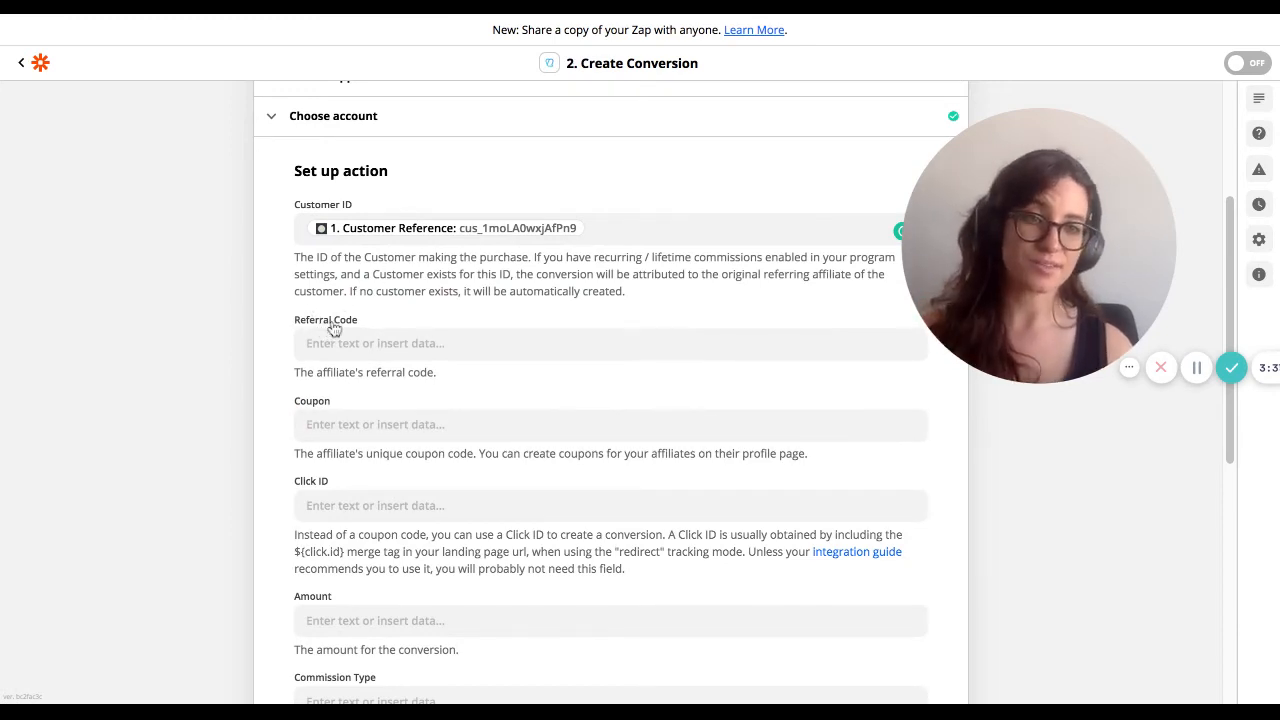
# - Map the conversion's Coupon to the Coupon field from the MoonClerk payment and append the text "coupon" as a sample code
pyautogui.scroll(-5, 369, 422)
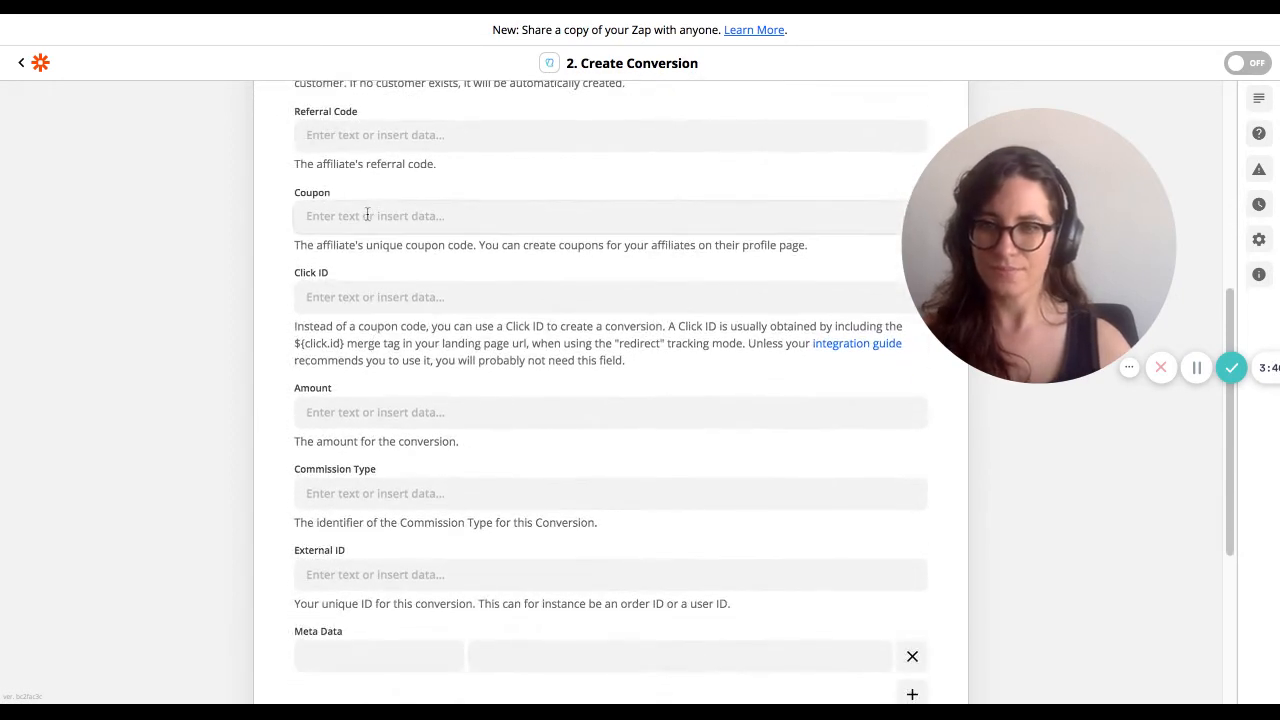
pyautogui.click(360, 210)
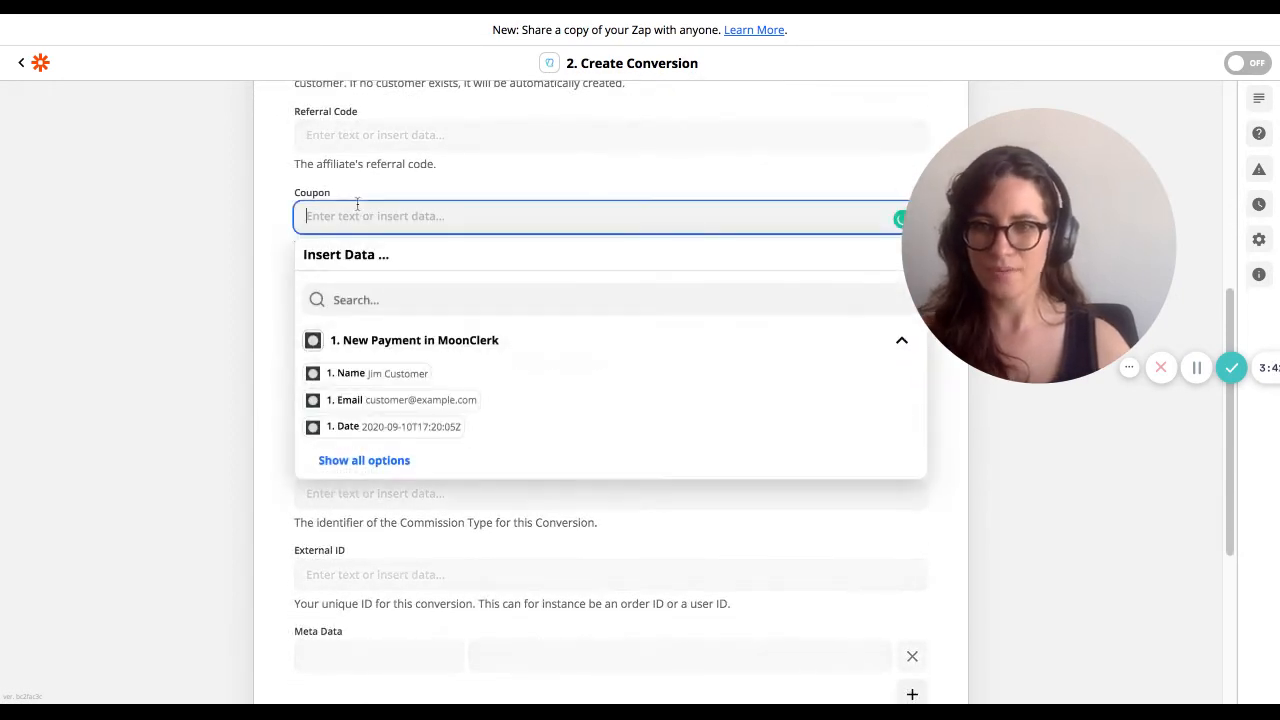
pyautogui.click(358, 464)
pyautogui.scroll(-3, 398, 470)
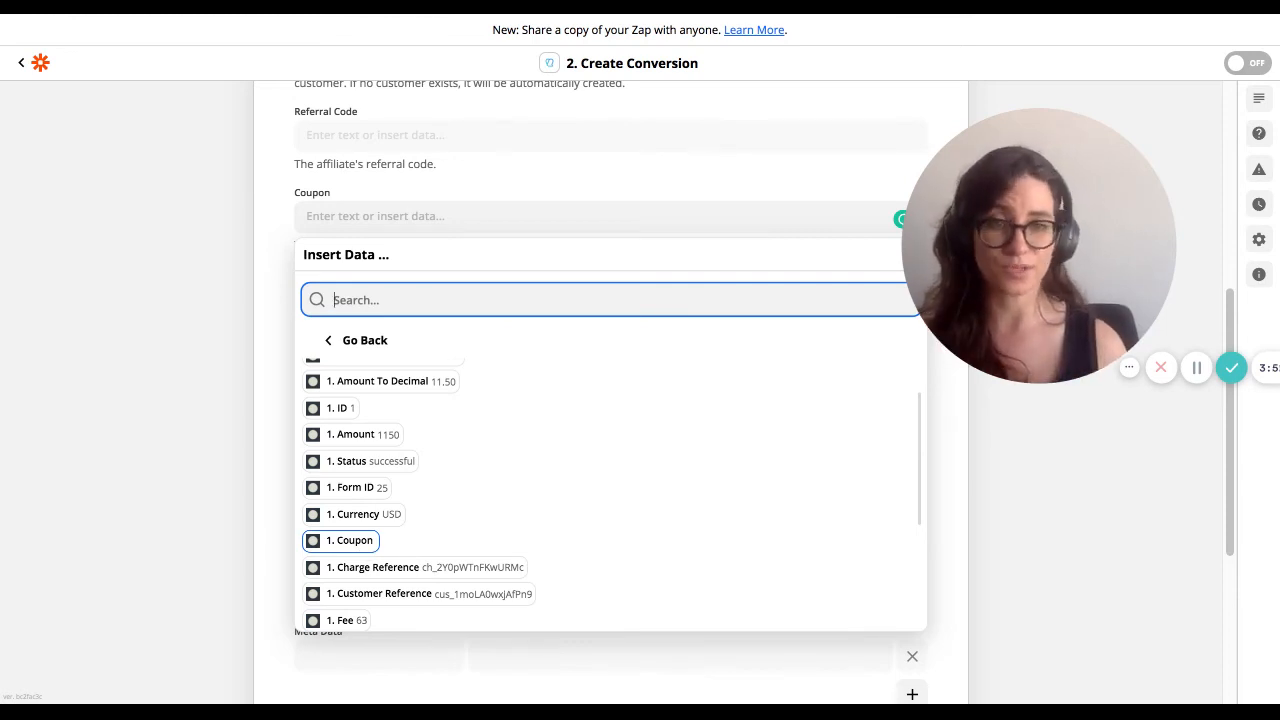
pyautogui.press('Return')
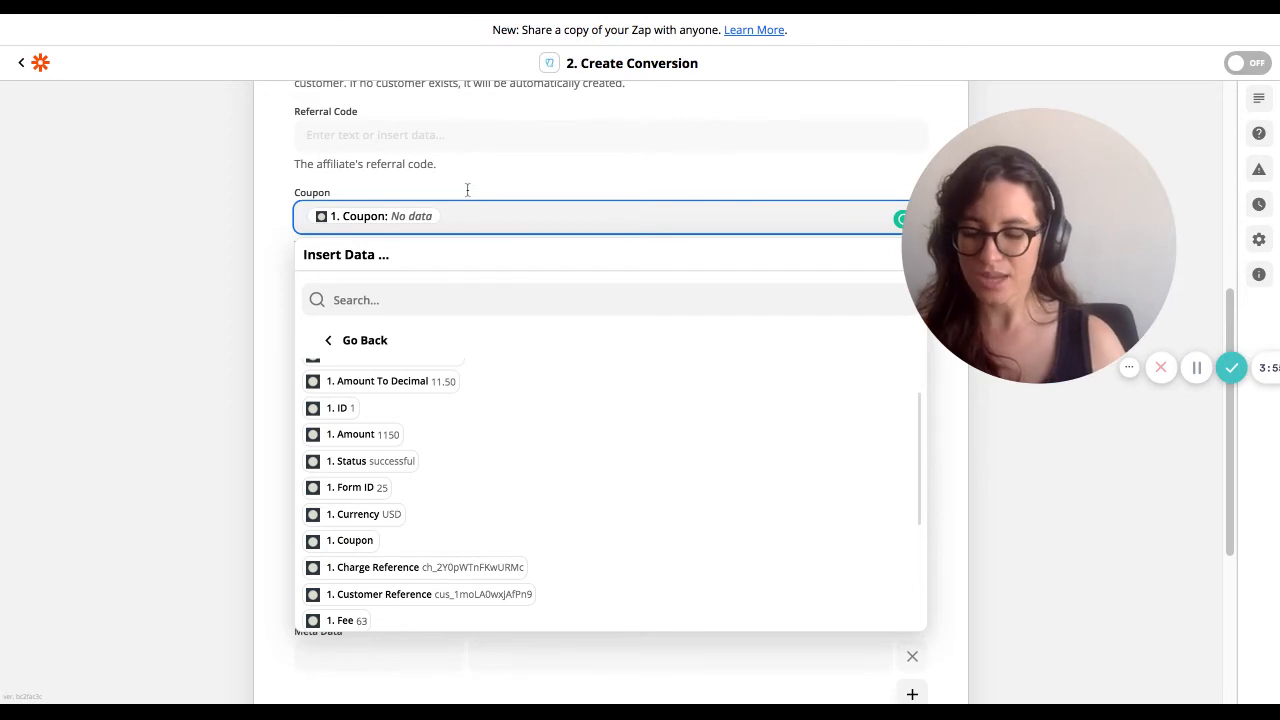
pyautogui.write('coupon')
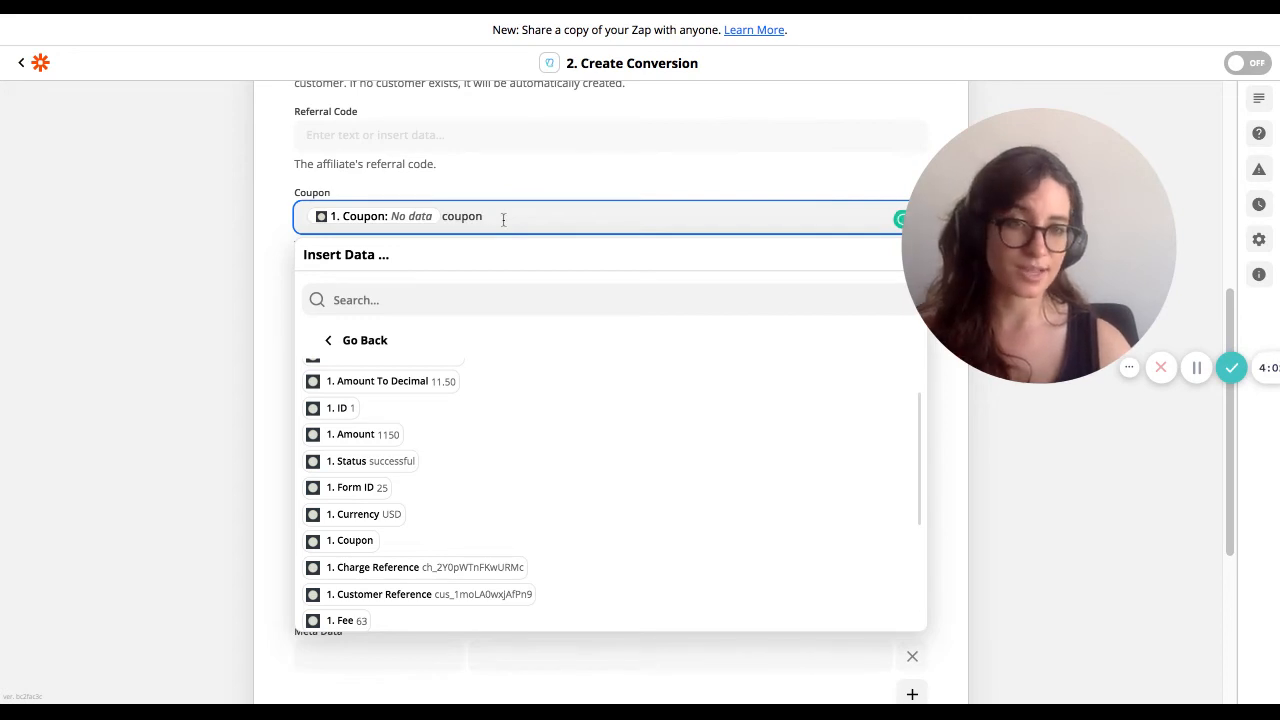
pyautogui.click(271, 211)
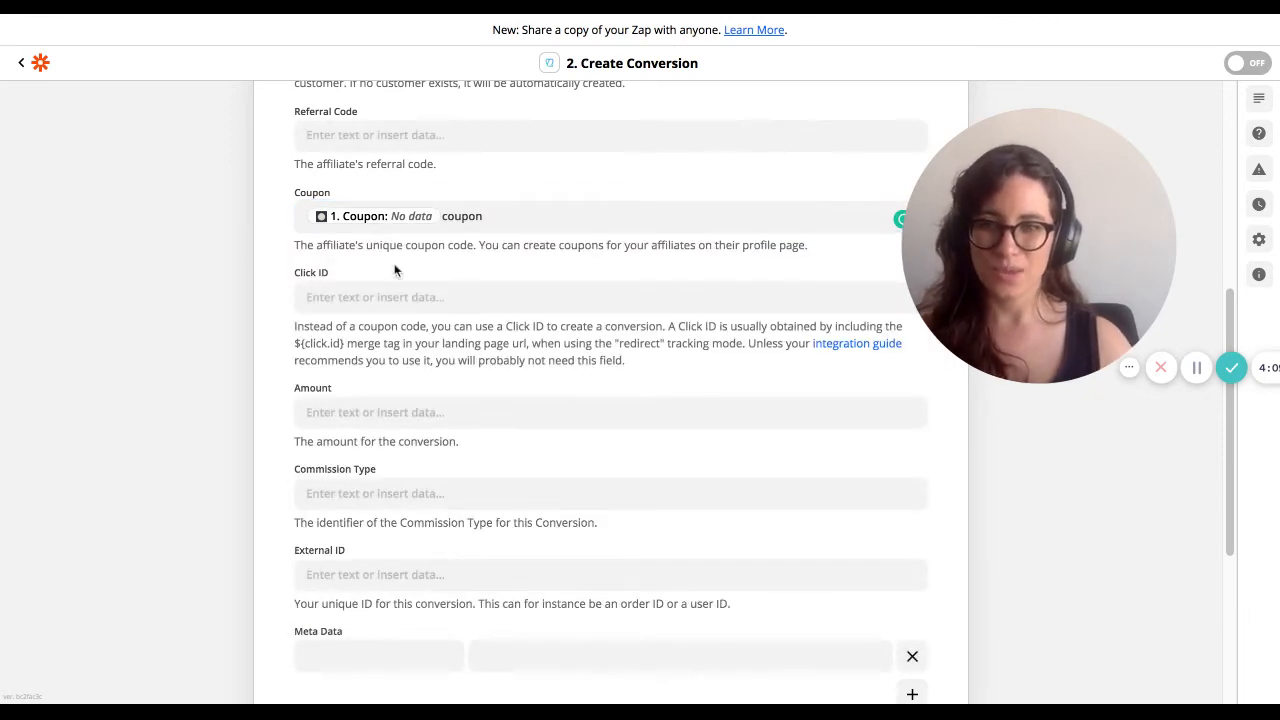
# - Map the conversion's Amount to Amount To Decimal from the MoonClerk payment data
pyautogui.scroll(-1, 322, 438)
pyautogui.scroll(-3, 325, 441)
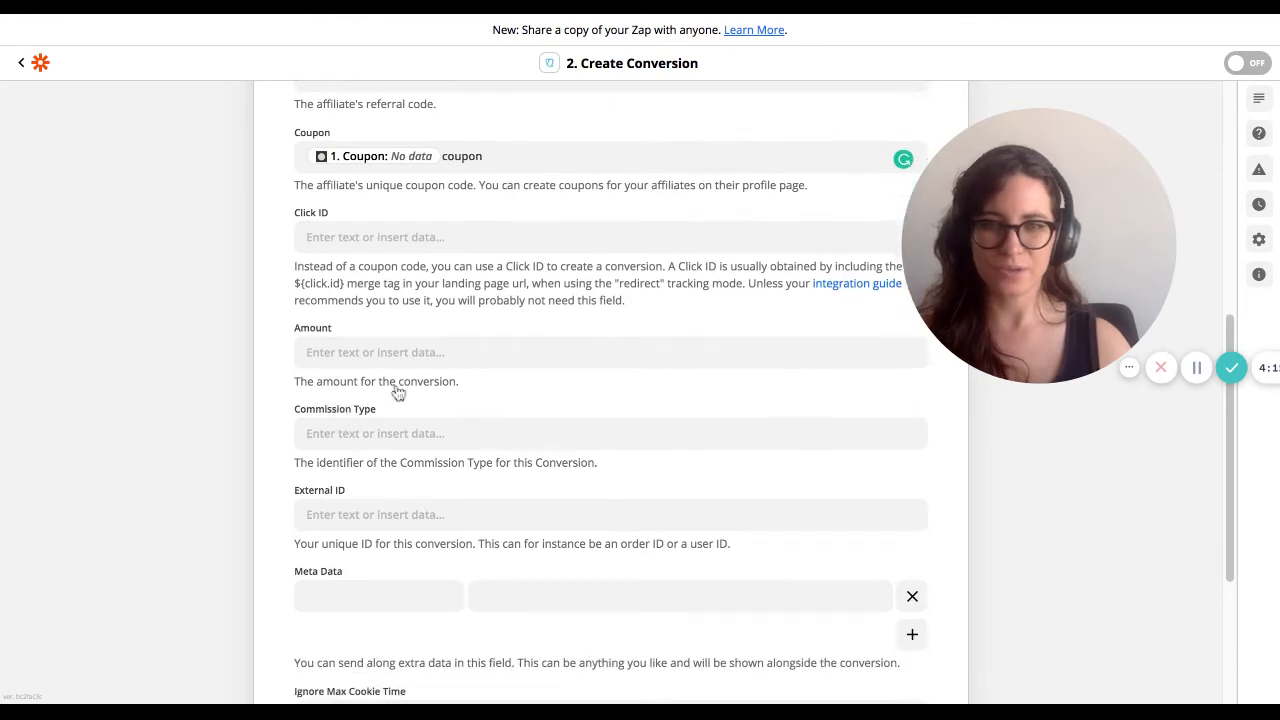
pyautogui.click(374, 352)
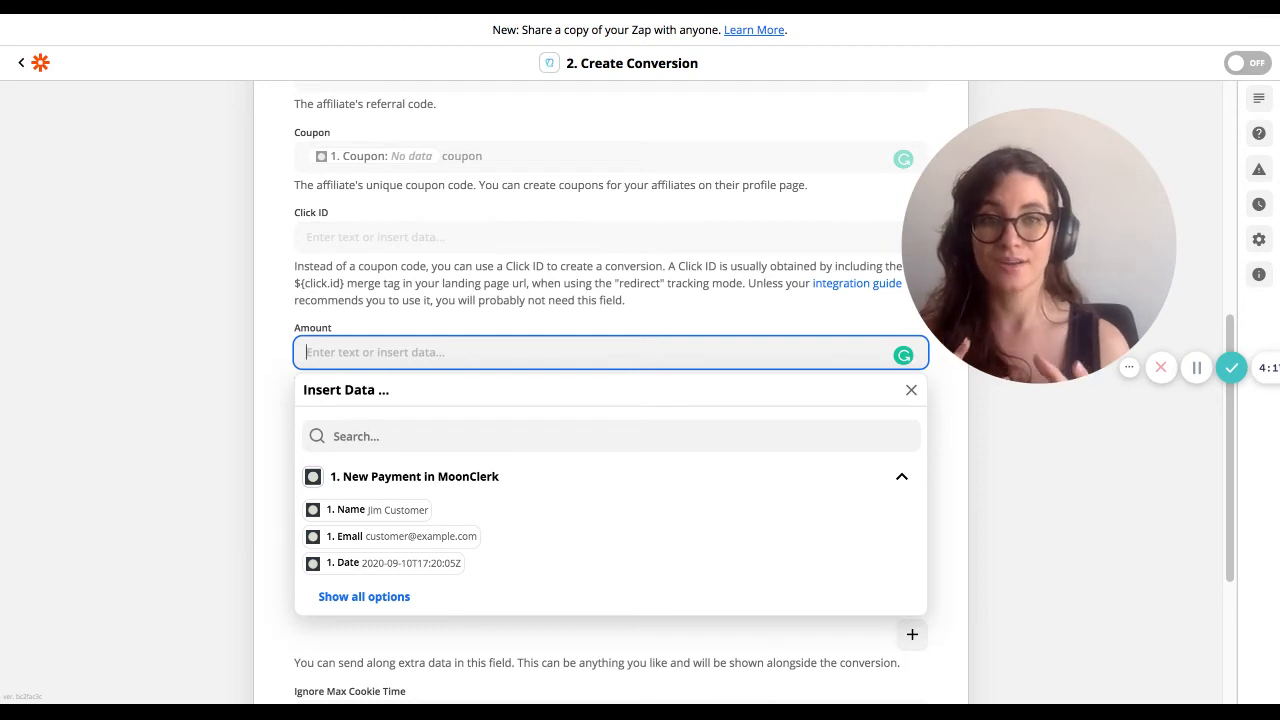
pyautogui.click(364, 598)
pyautogui.scroll(-2, 456, 531)
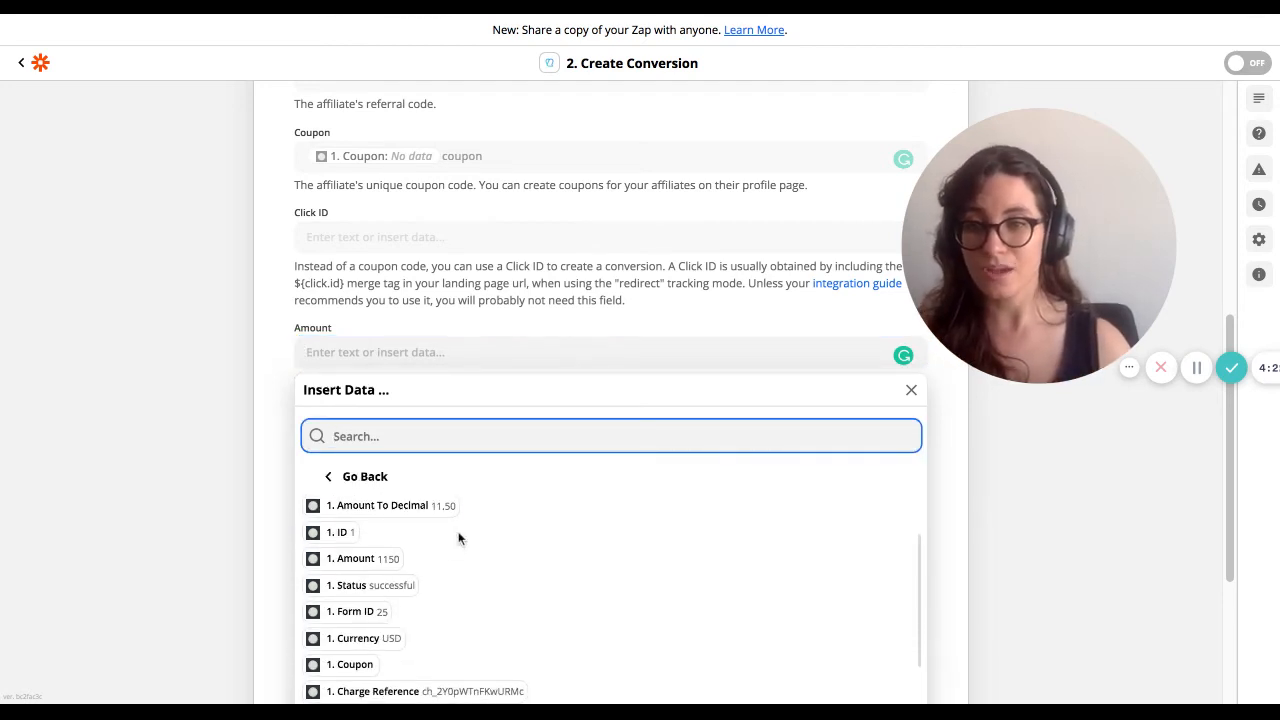
pyautogui.scroll(1, 460, 537)
pyautogui.scroll(-1, 249, 357)
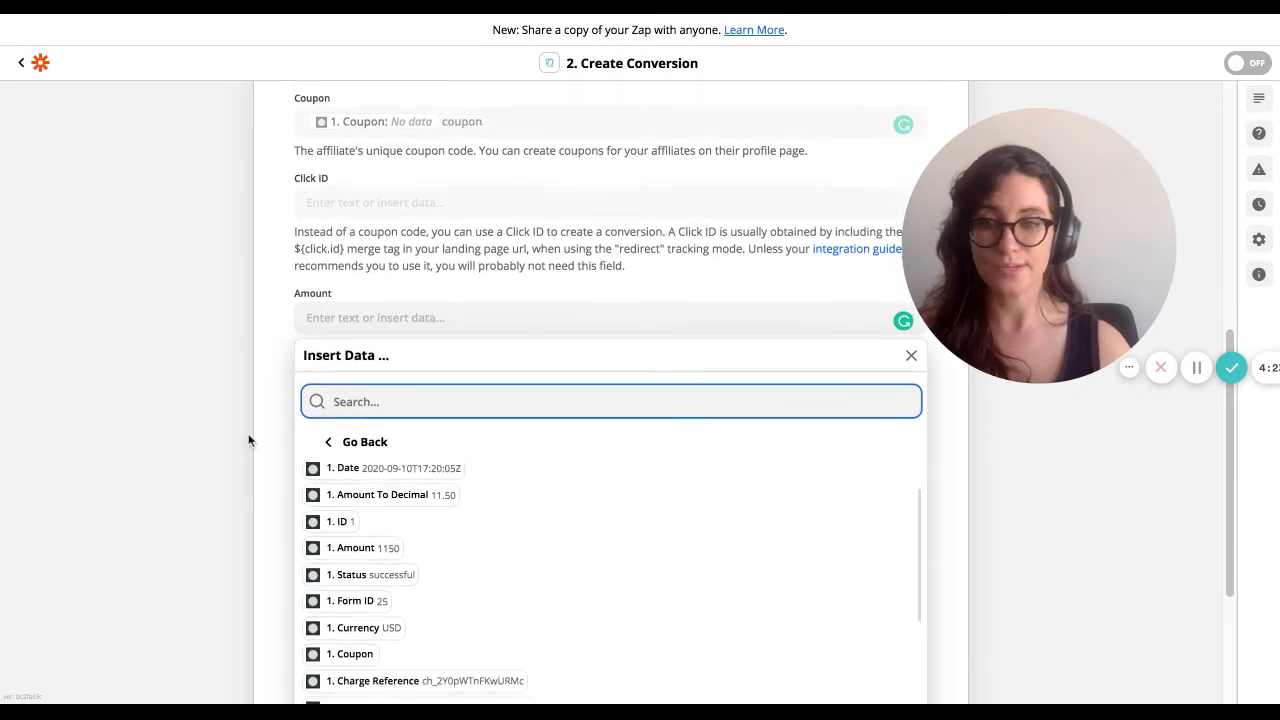
pyautogui.scroll(-2, 246, 433)
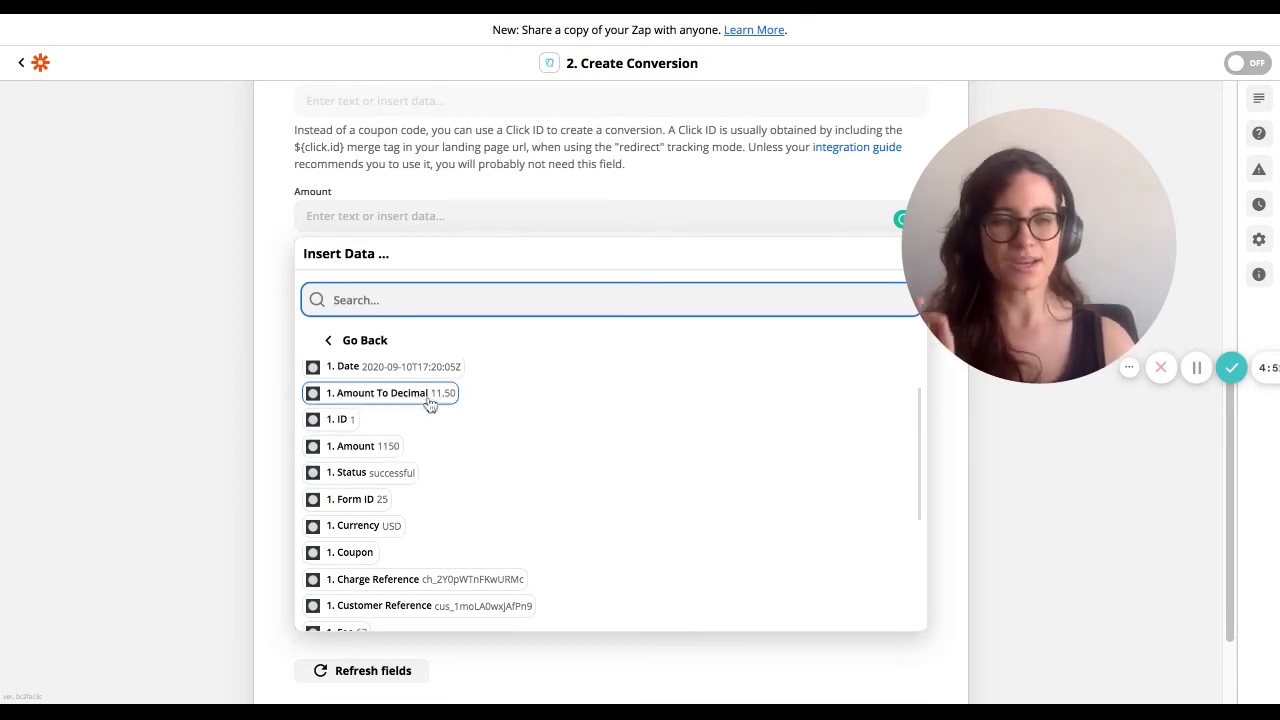
pyautogui.click(361, 400)
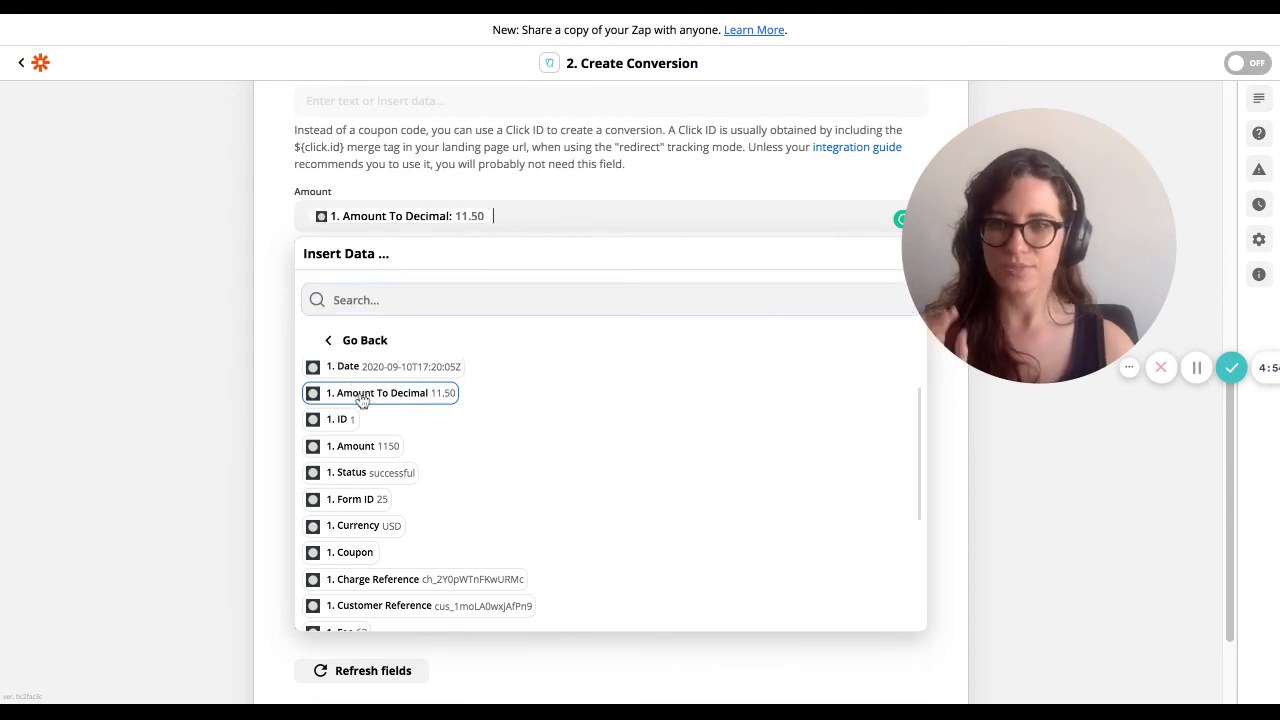
pyautogui.click(265, 302)
# - Map the conversion's External ID to the Charge Reference from the MoonClerk payment data
pyautogui.scroll(-1, 264, 295)
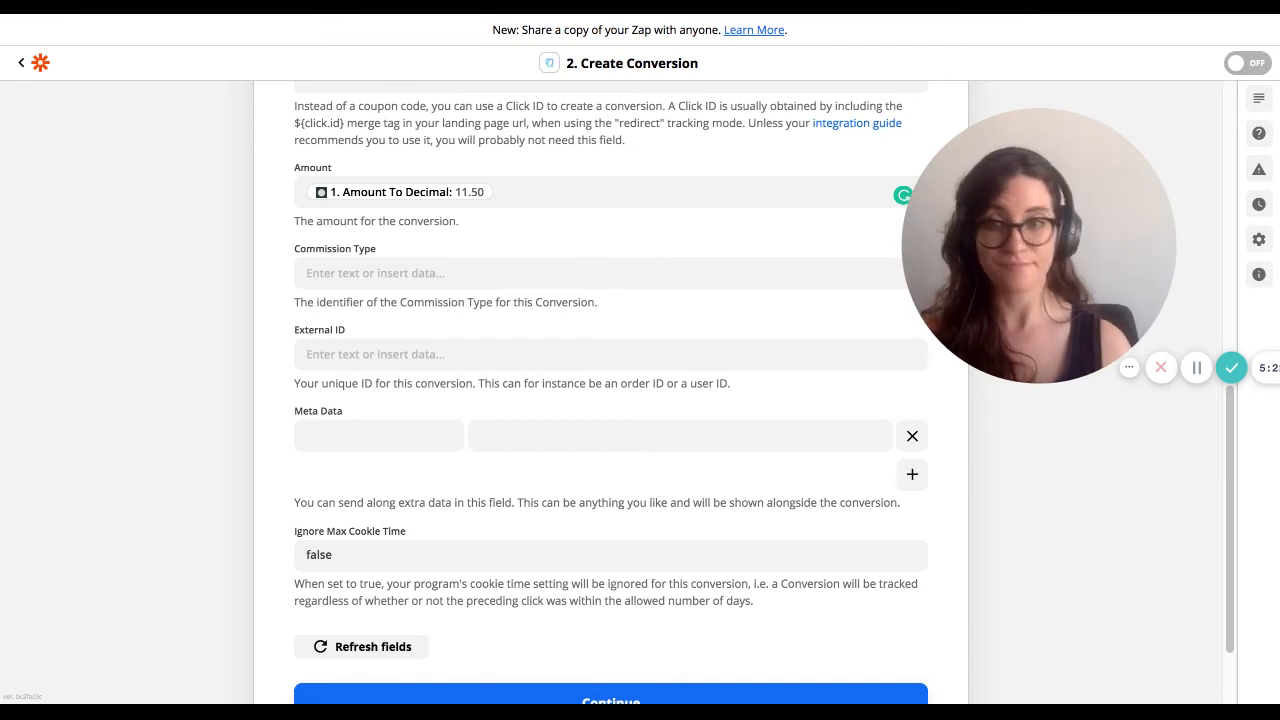
pyautogui.click(419, 366)
pyautogui.scroll(-1, 399, 587)
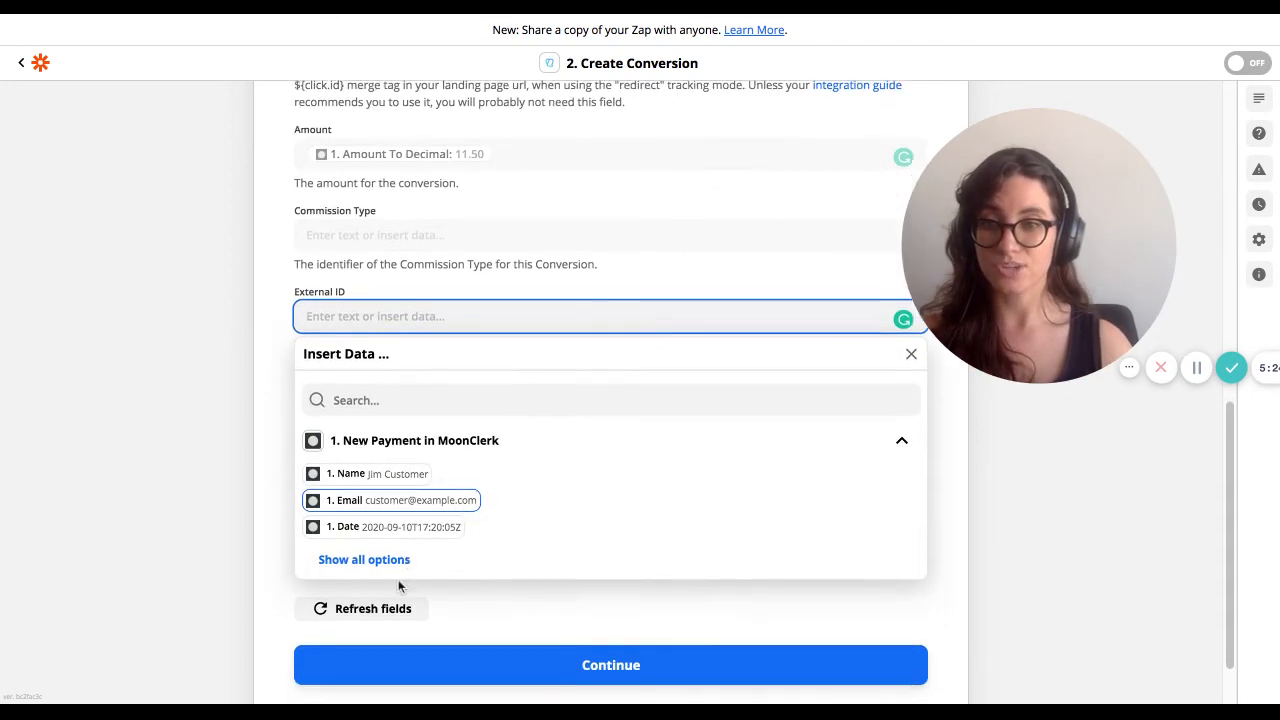
pyautogui.click(388, 513)
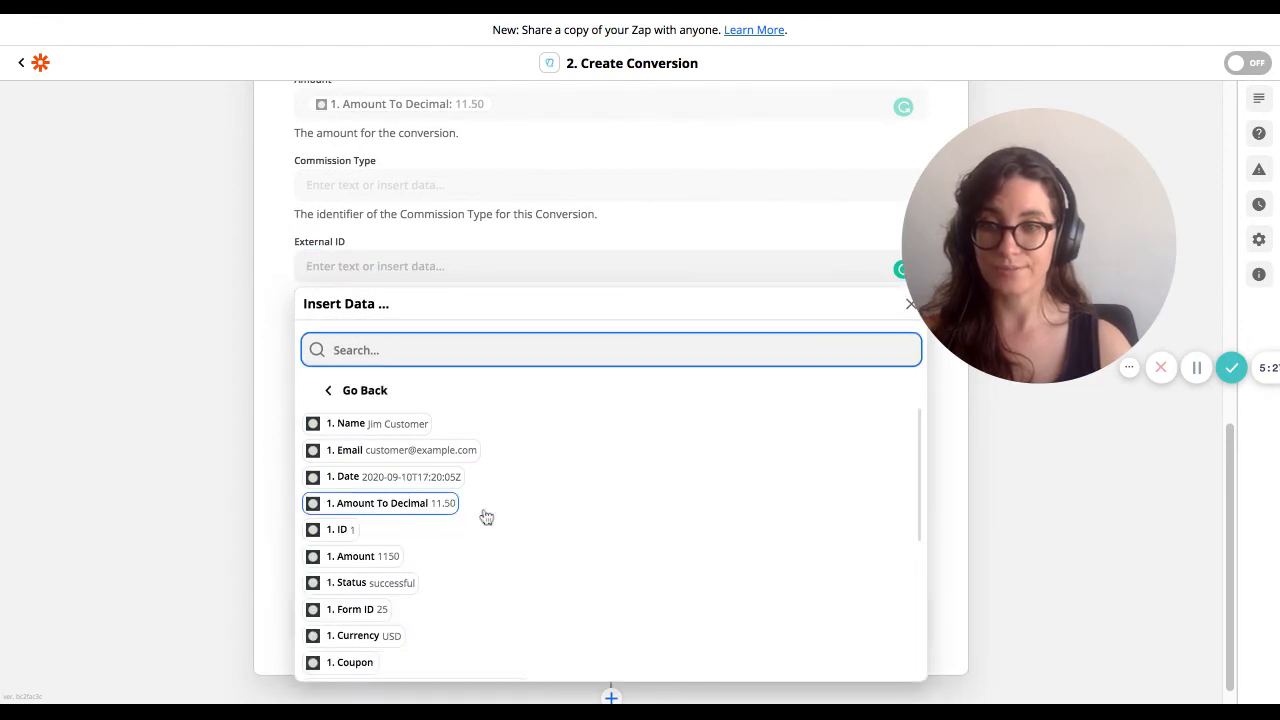
pyautogui.scroll(-3, 490, 512)
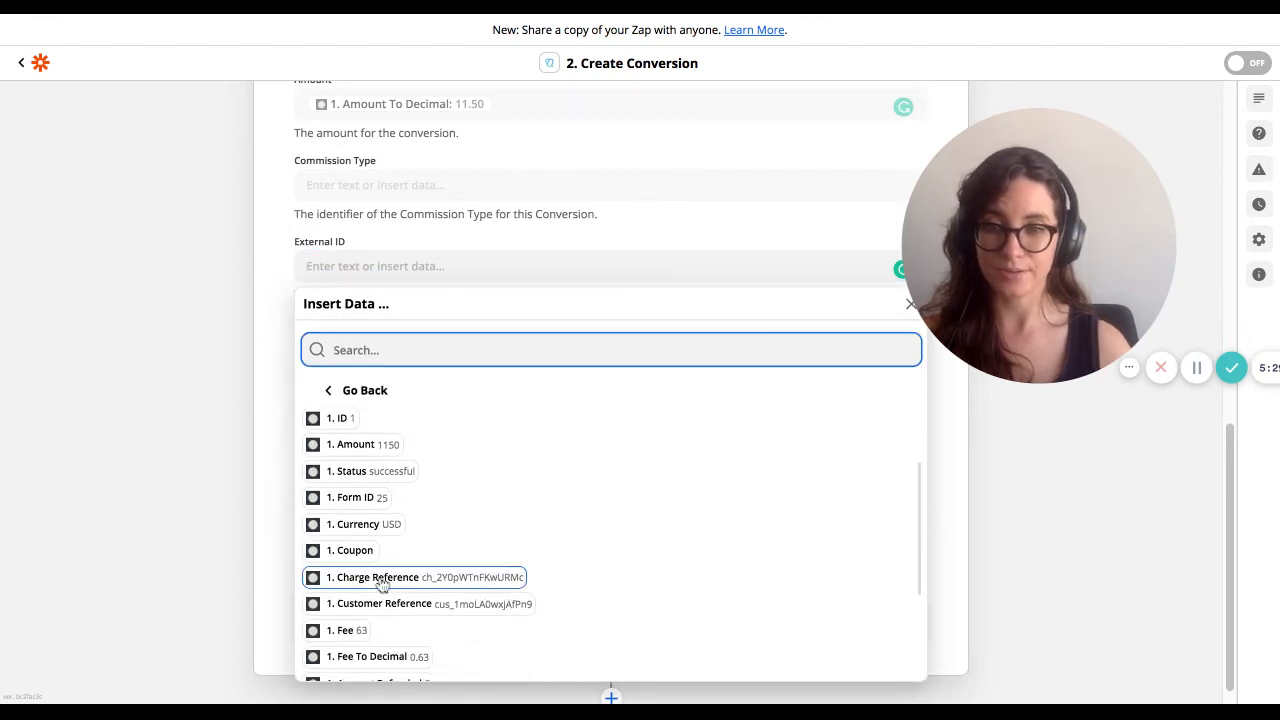
pyautogui.click(382, 585)
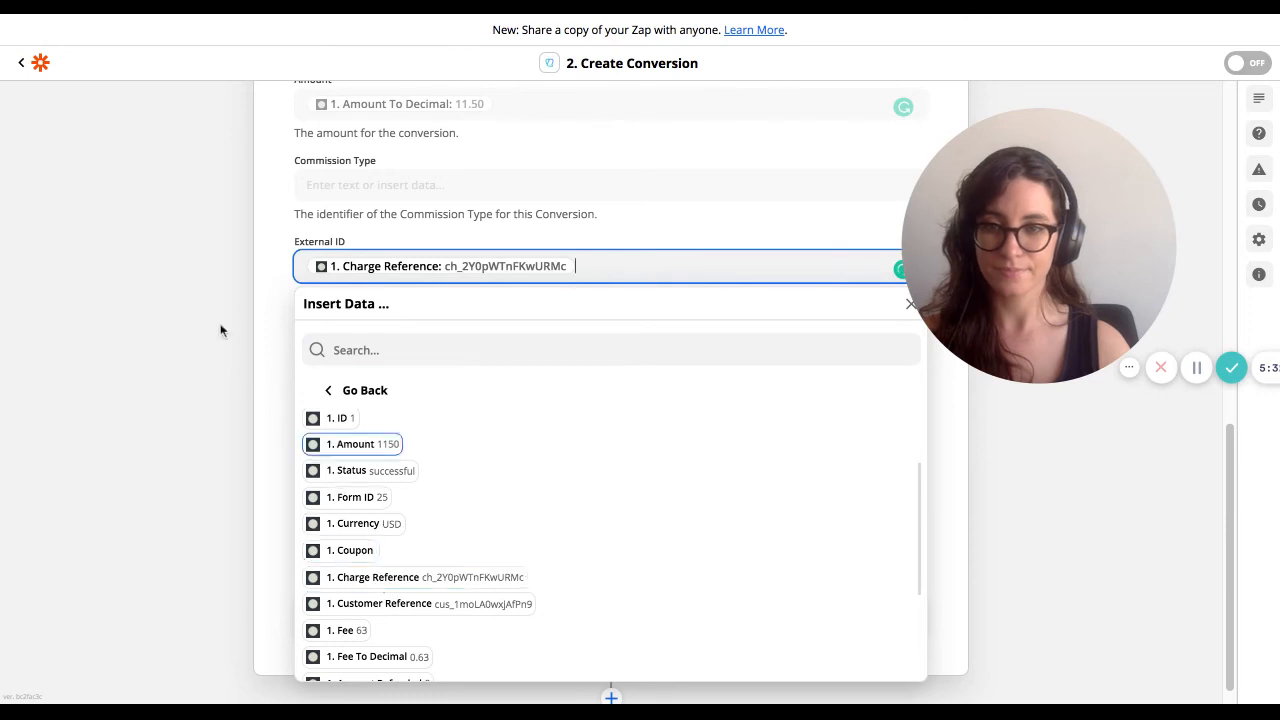
pyautogui.click(279, 271)
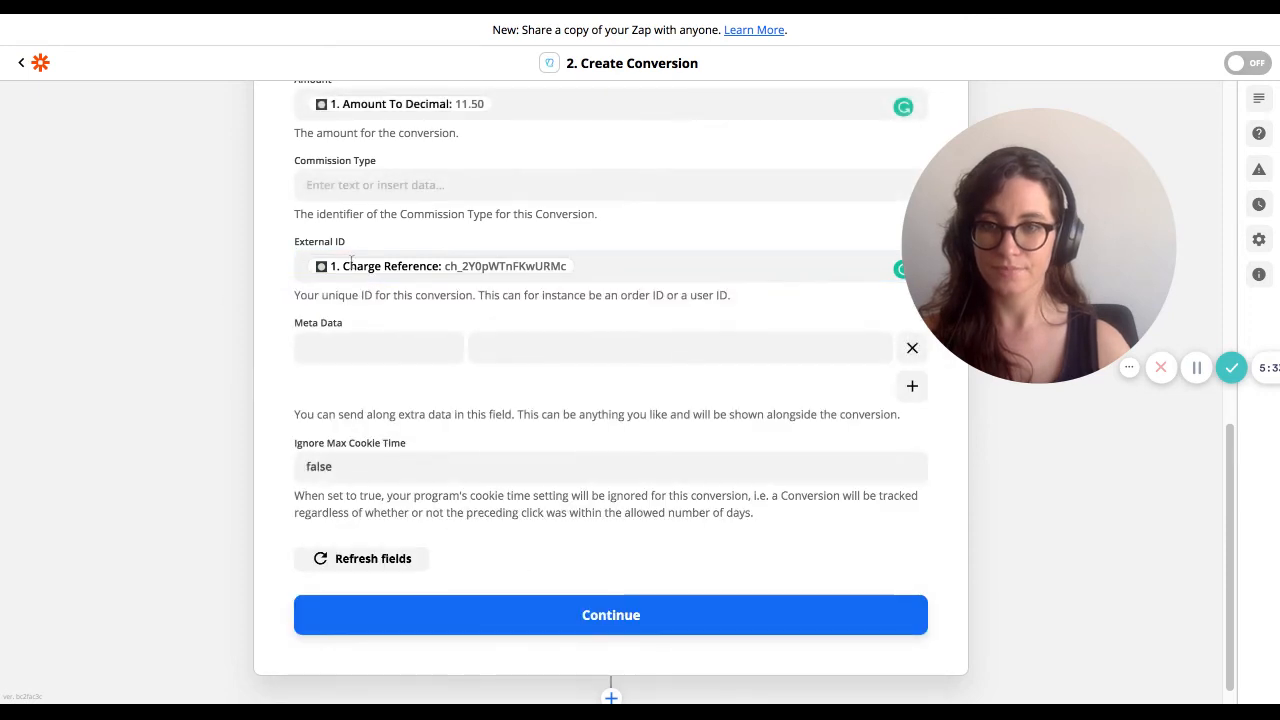
# - Add a meta data entry named "email" mapped to the payment's Email and continue to the action test
pyautogui.click(360, 354)
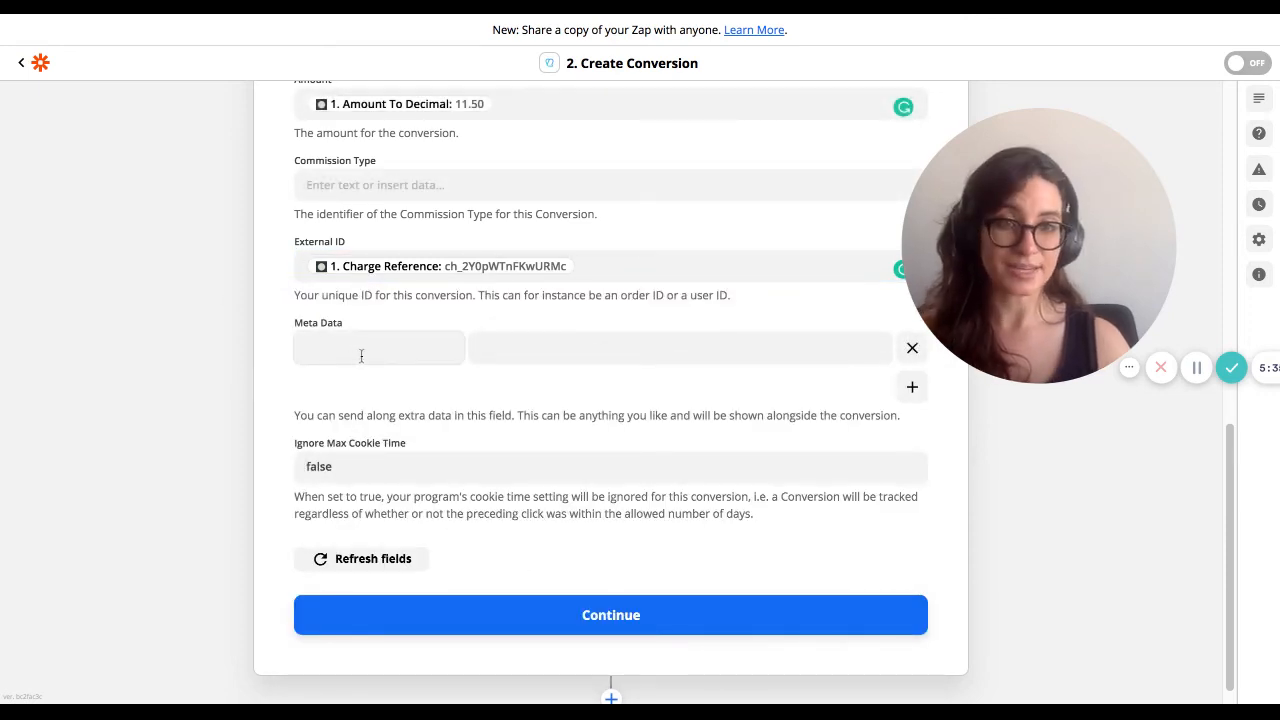
pyautogui.click(367, 349)
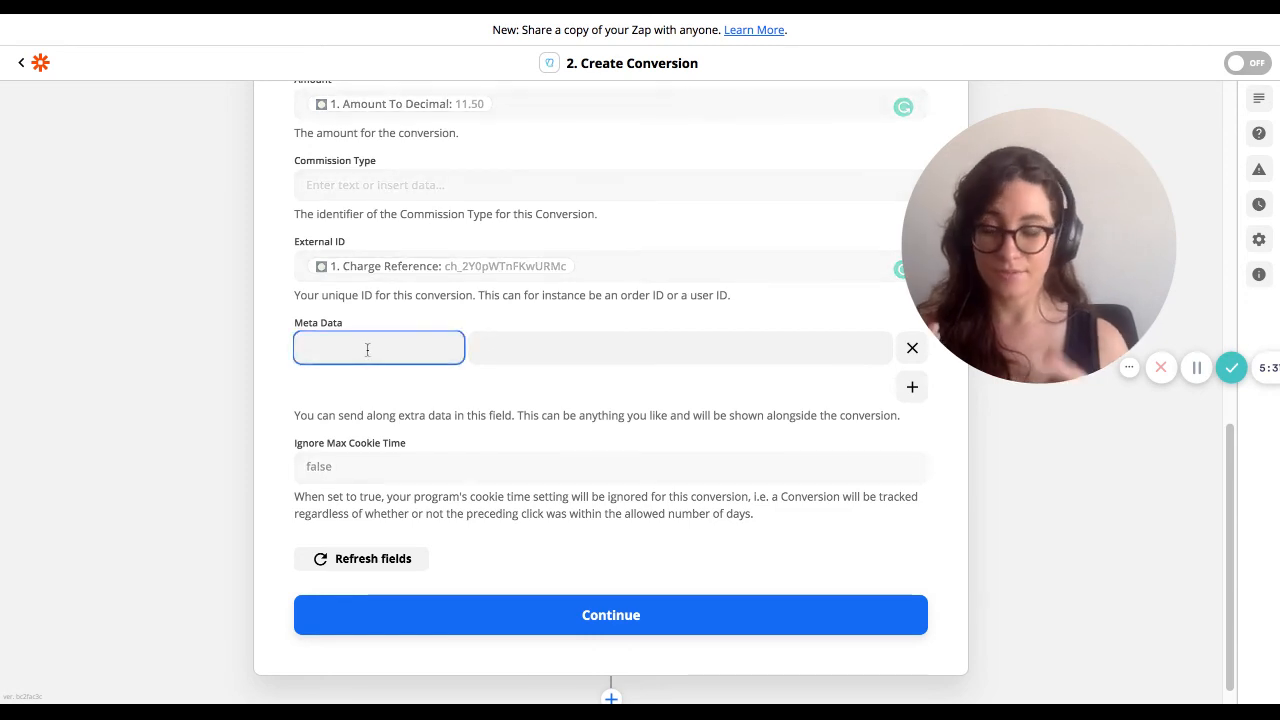
pyautogui.write('email')
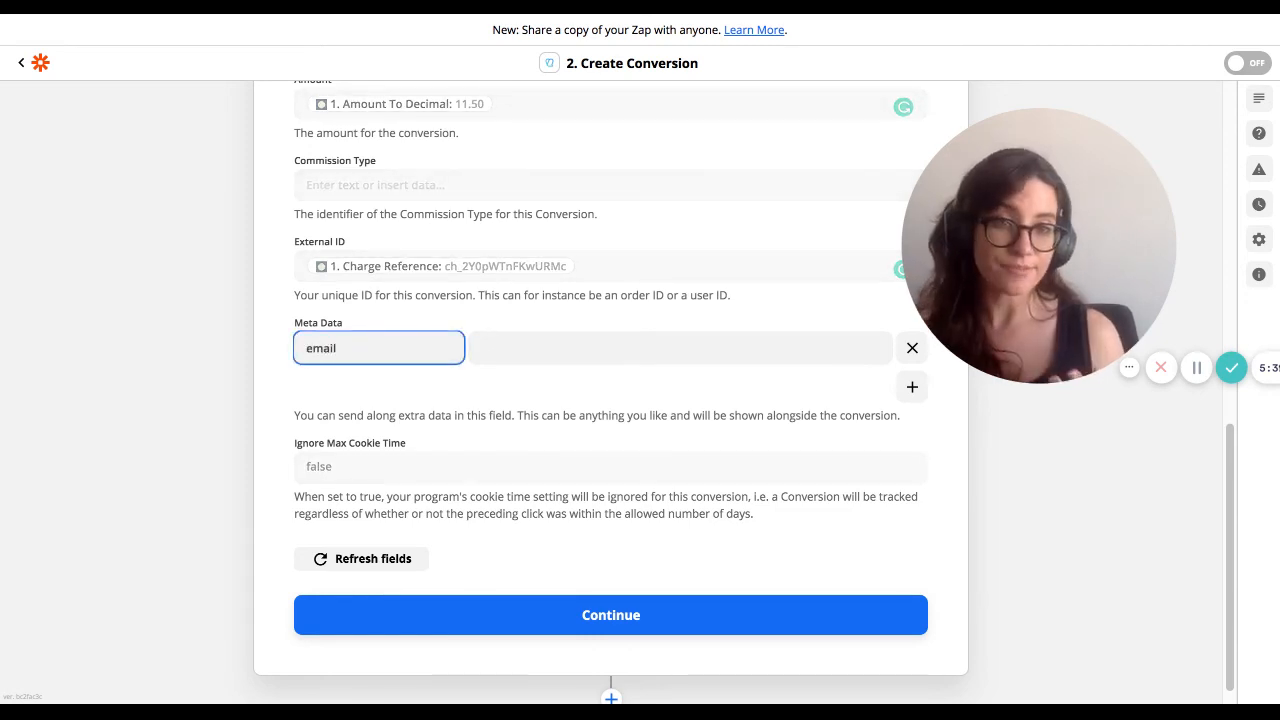
pyautogui.click(539, 344)
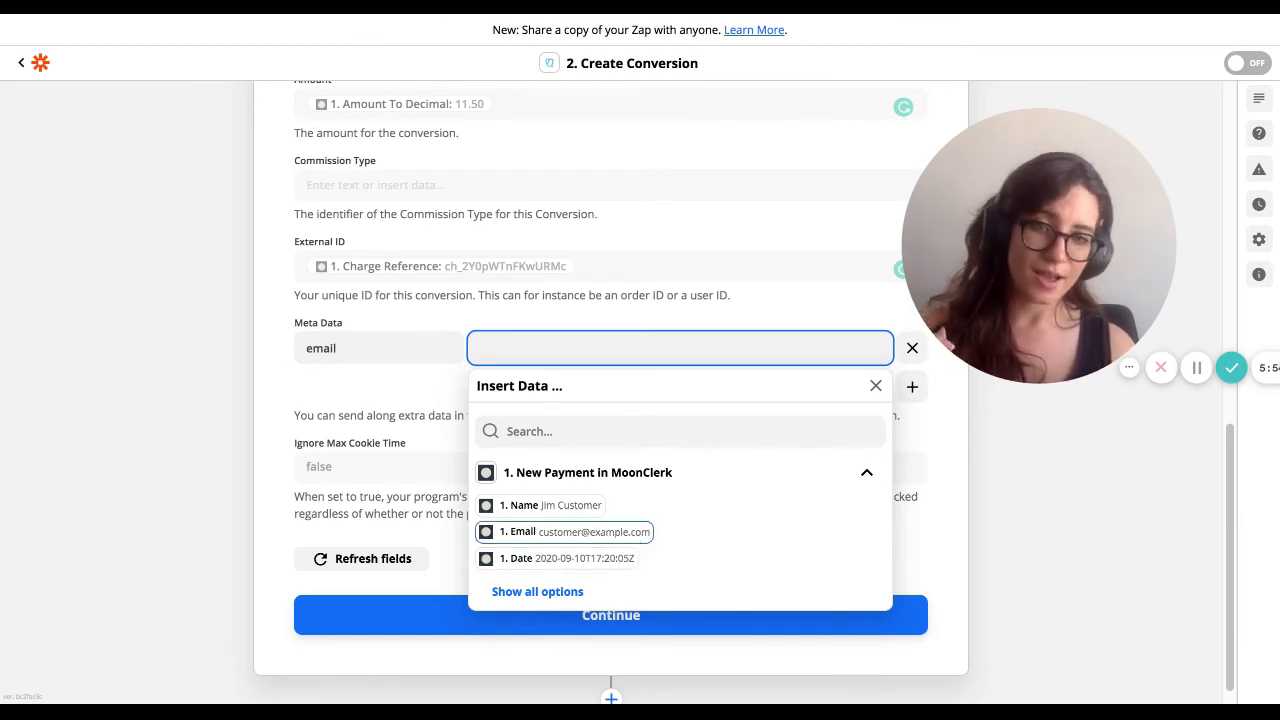
pyautogui.click(564, 532)
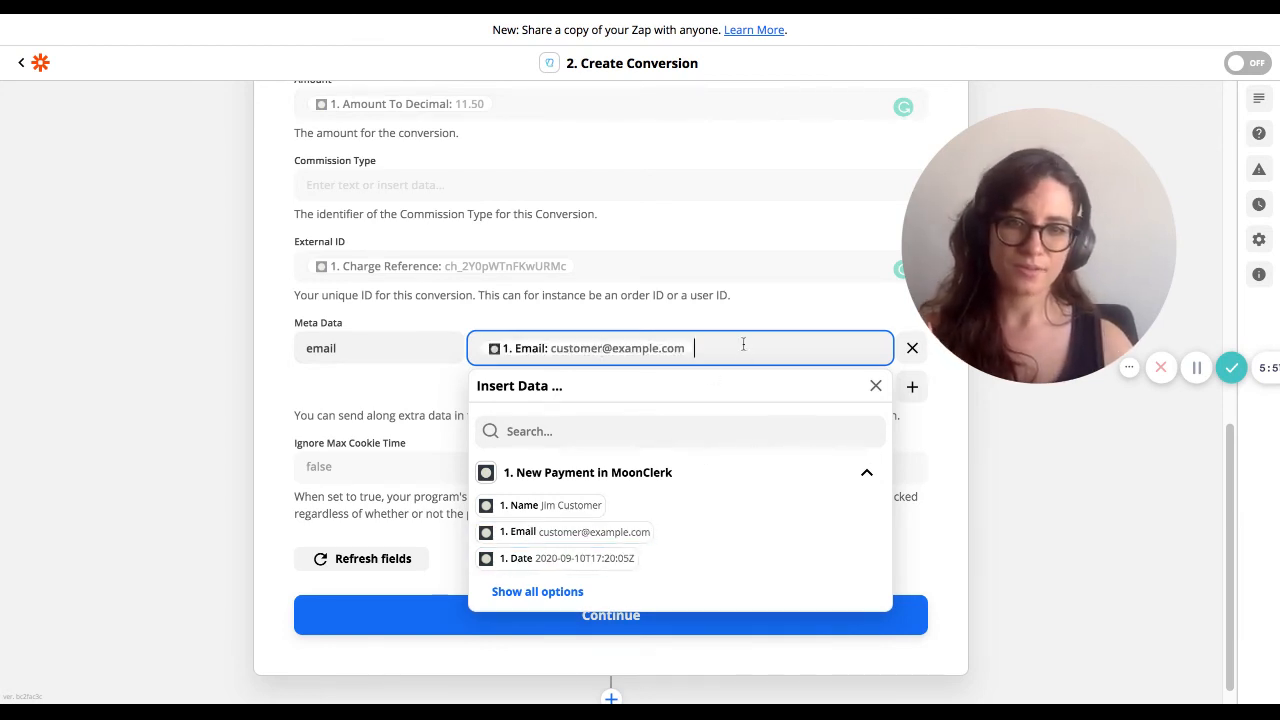
pyautogui.click(353, 390)
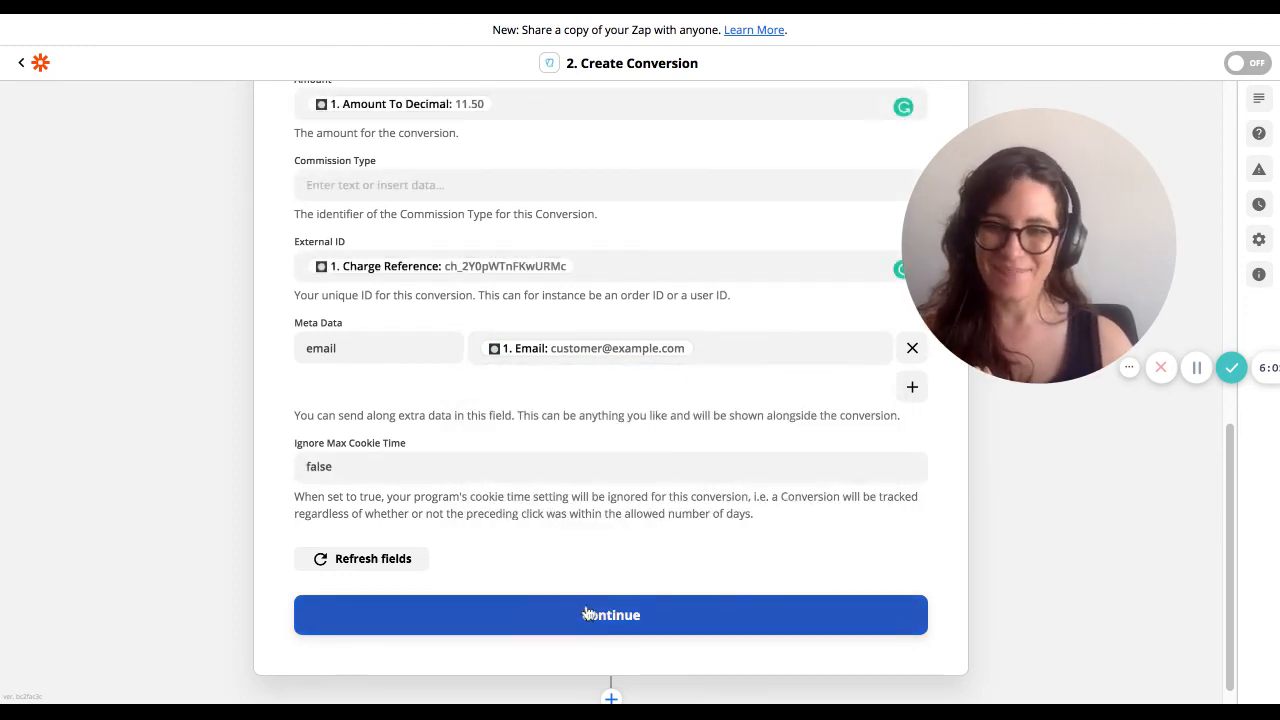
pyautogui.click(618, 619)
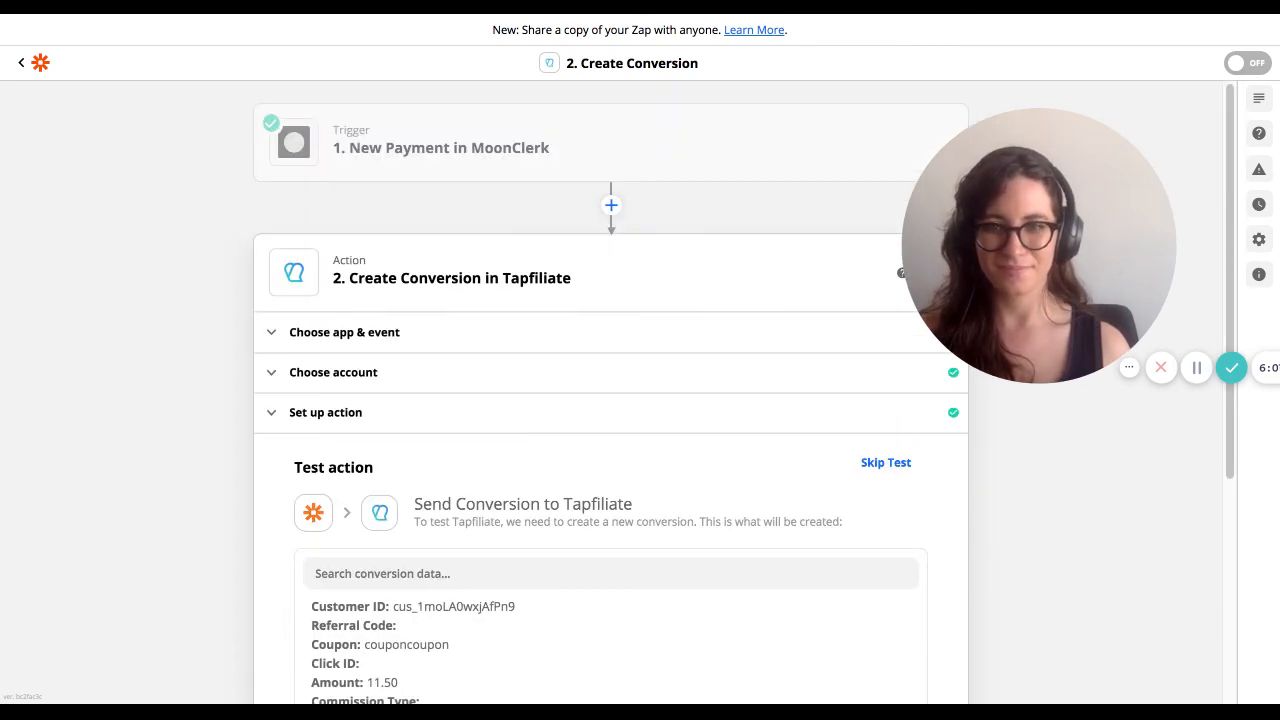
# - Review the conversion data prepared for the test and send the test conversion to Tapfiliate
pyautogui.scroll(-3, 718, 475)
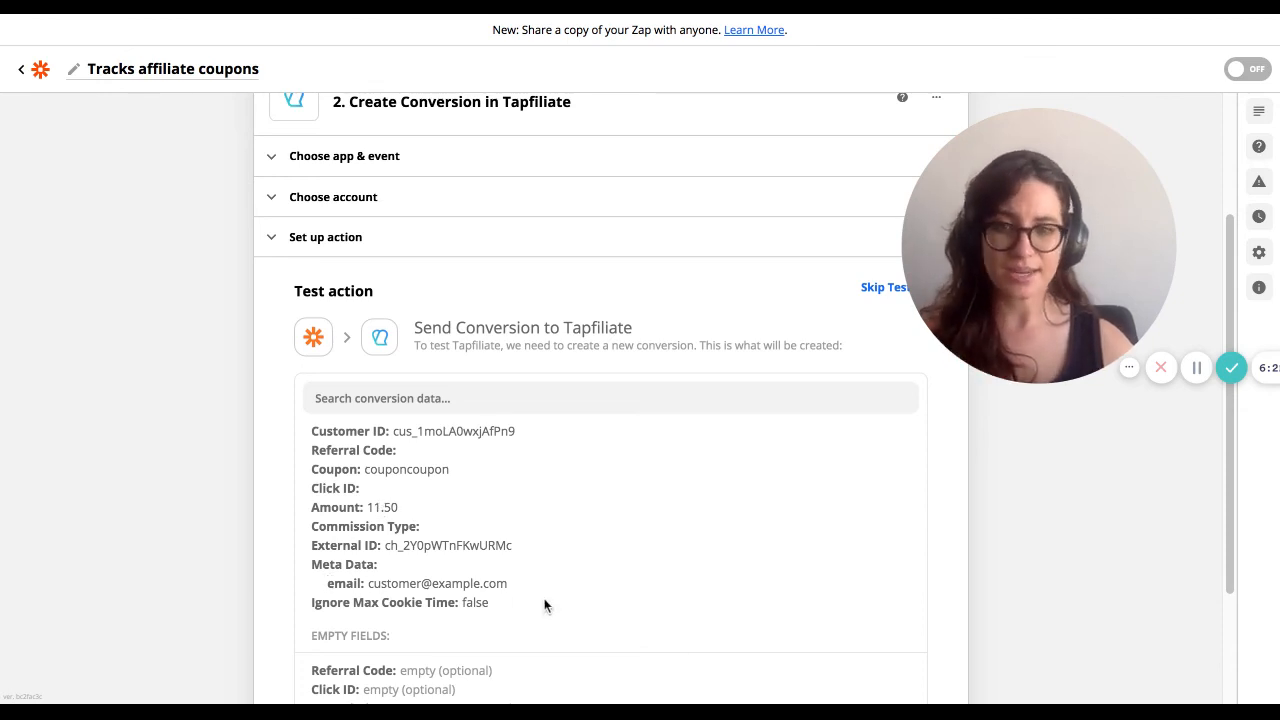
pyautogui.scroll(-3, 545, 595)
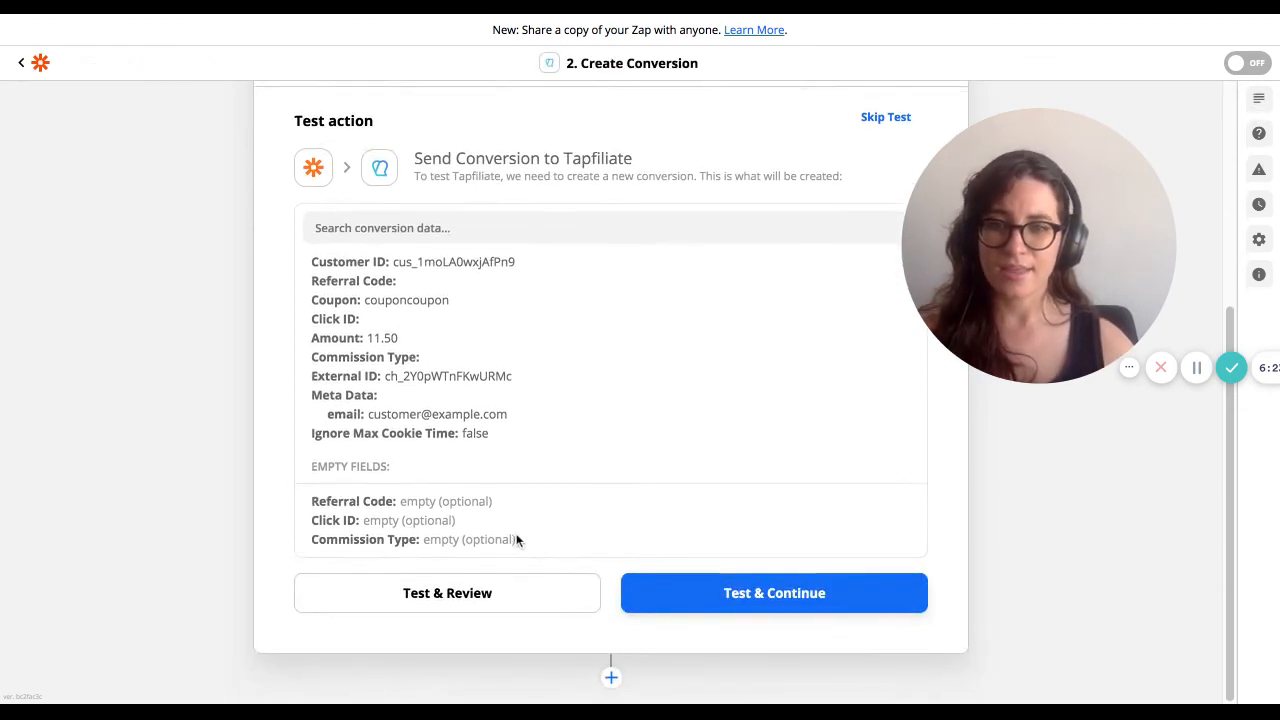
pyautogui.scroll(1, 524, 532)
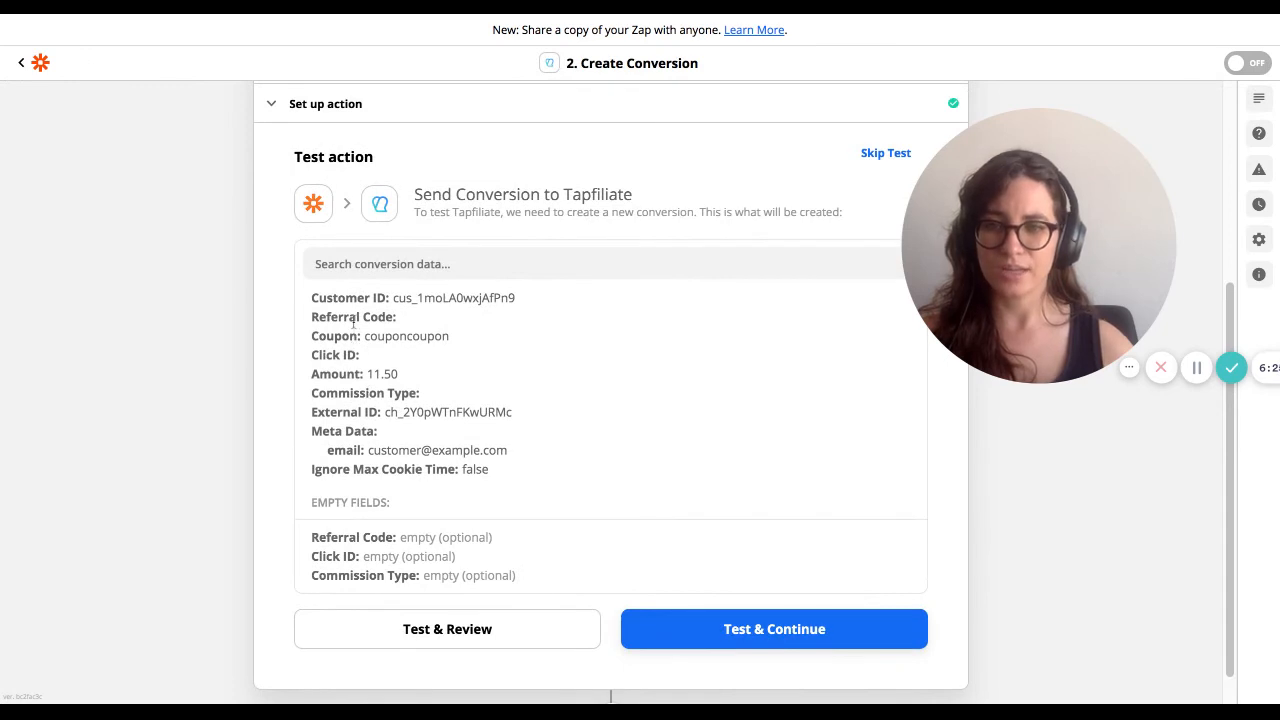
pyautogui.click(789, 633)
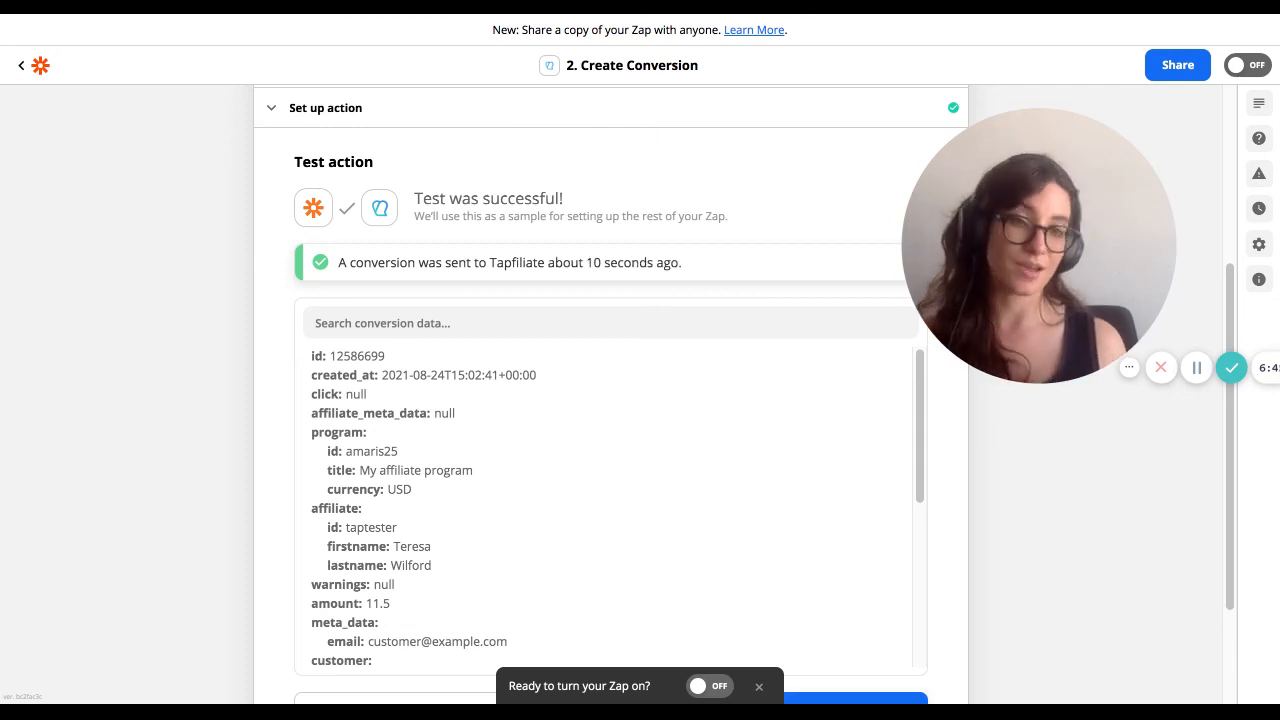
# - Review the conversion, affiliate and commission details returned by the test, and turn on the Zap
pyautogui.scroll(-5, 785, 490)
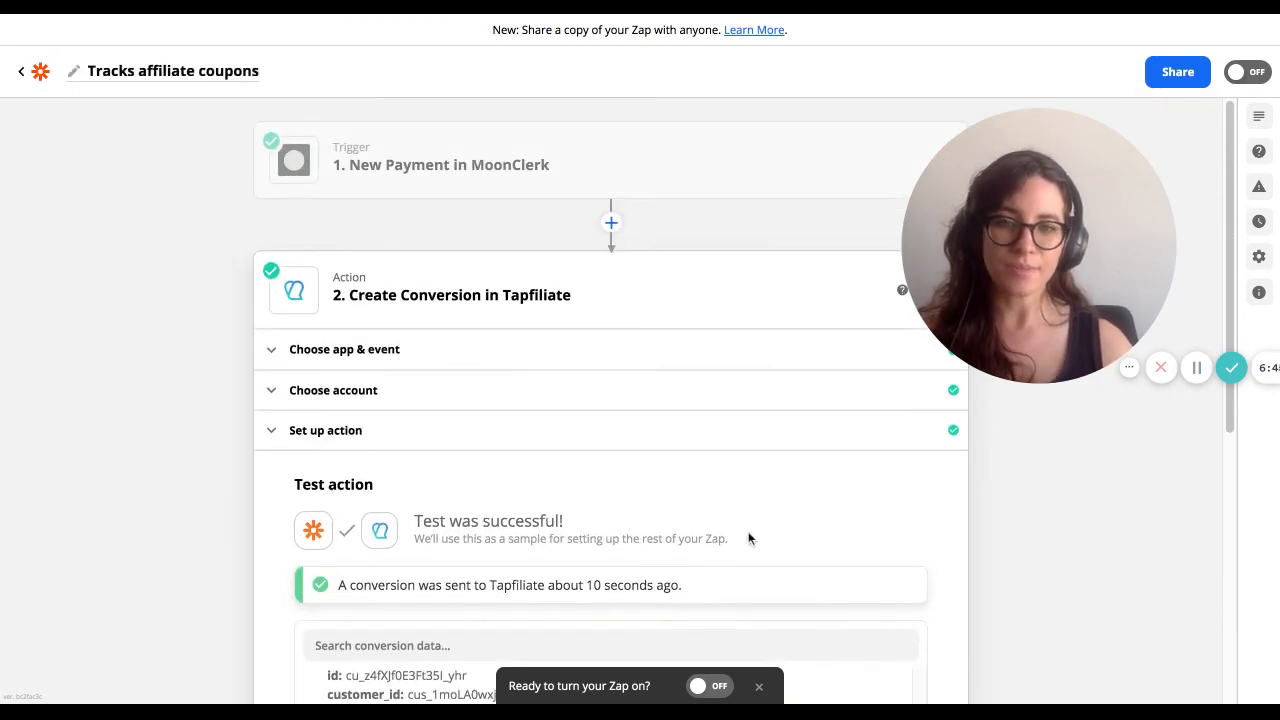
pyautogui.scroll(-10, 749, 537)
pyautogui.scroll(8, 839, 274)
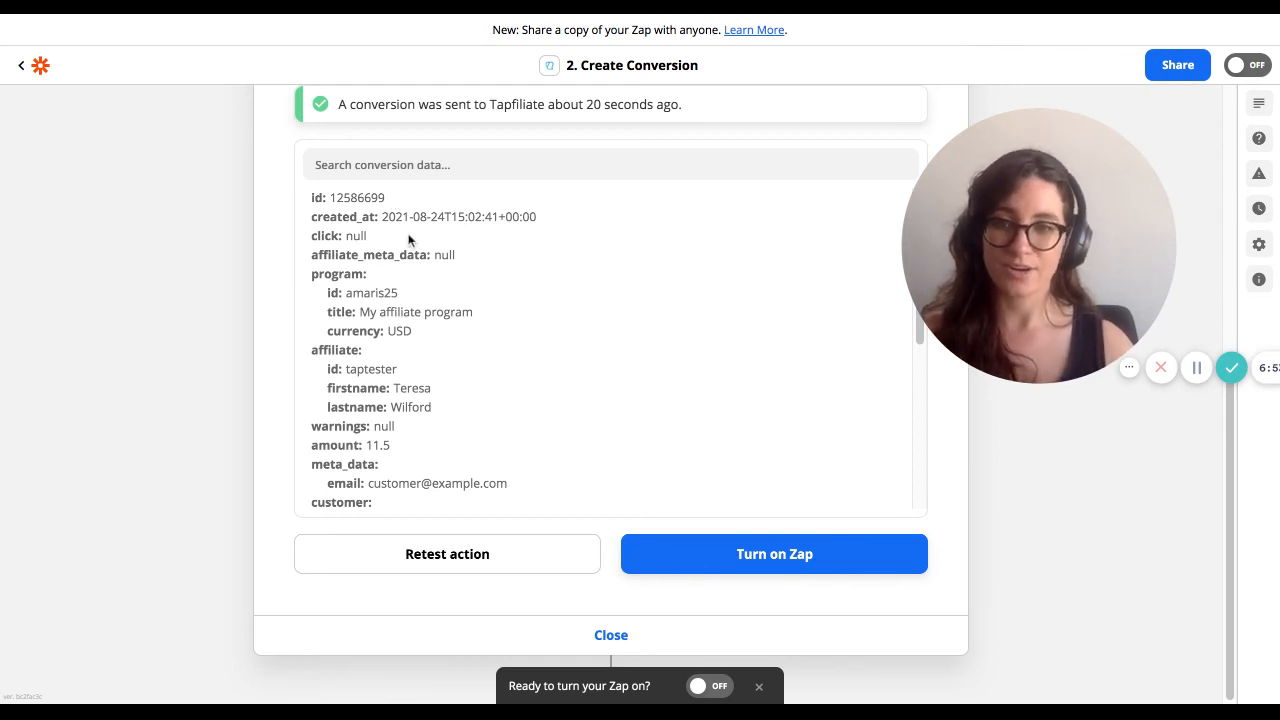
pyautogui.scroll(-5, 424, 367)
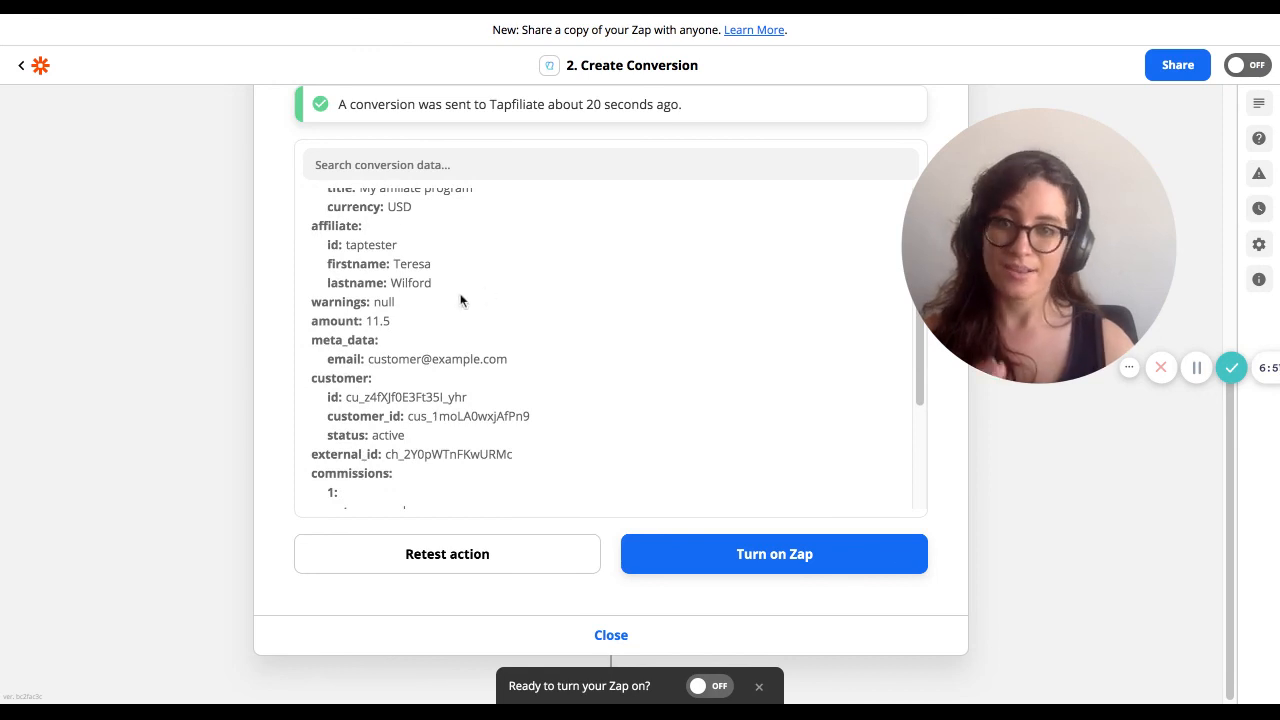
pyautogui.scroll(-8, 458, 305)
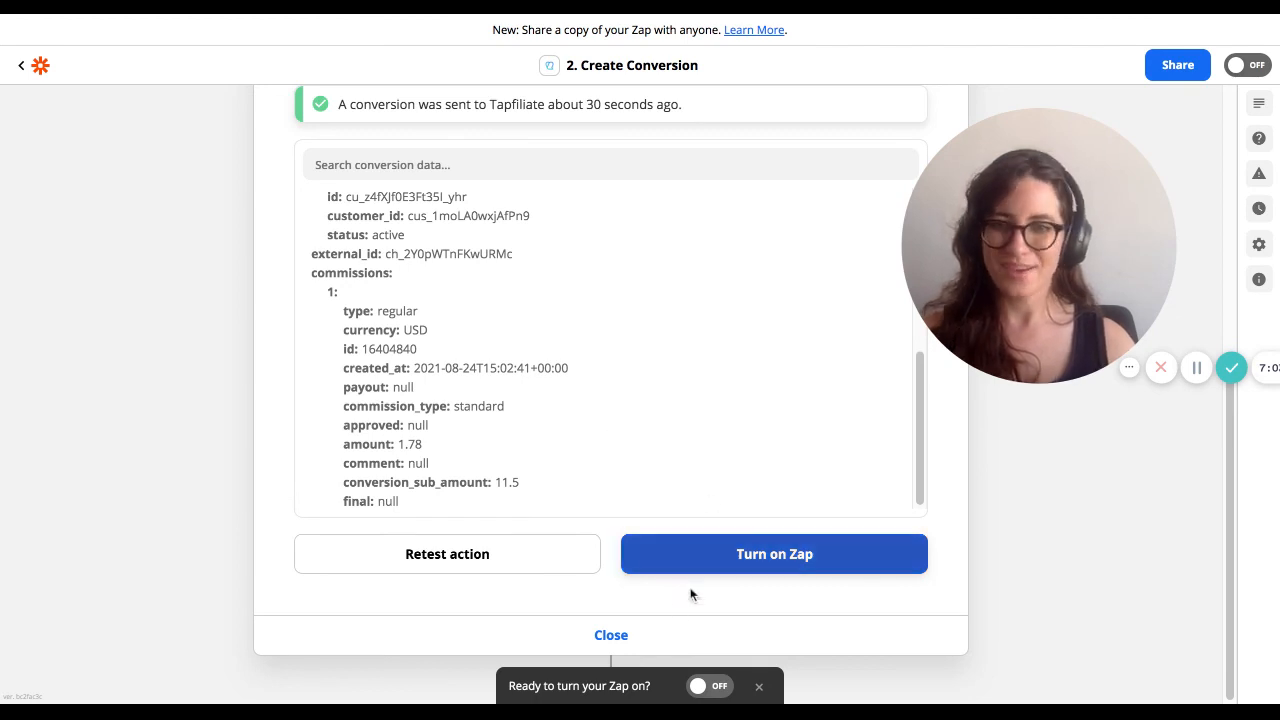
pyautogui.click(759, 565)
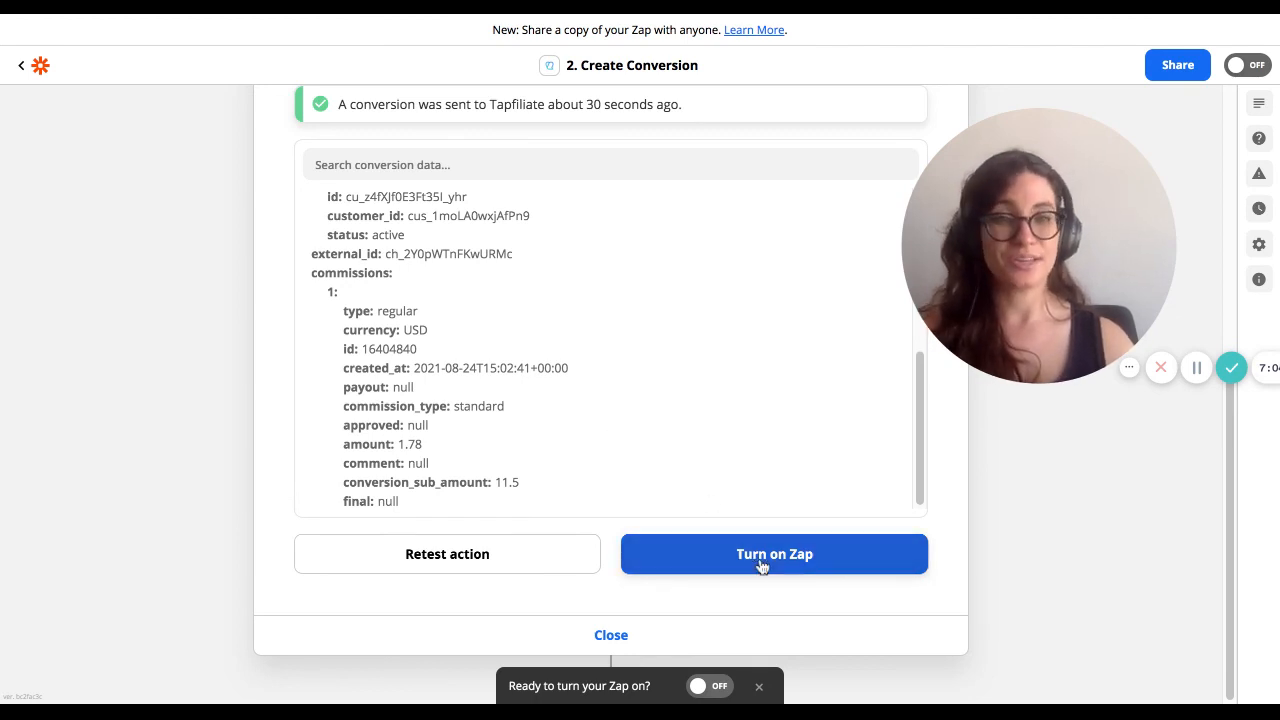